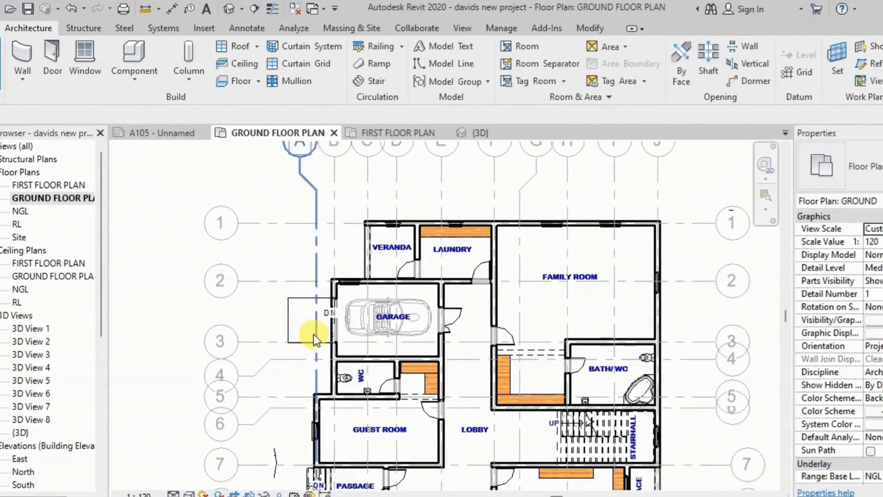
scroll(346, 410, "down", 2)
scroll(346, 411, "up", 2)
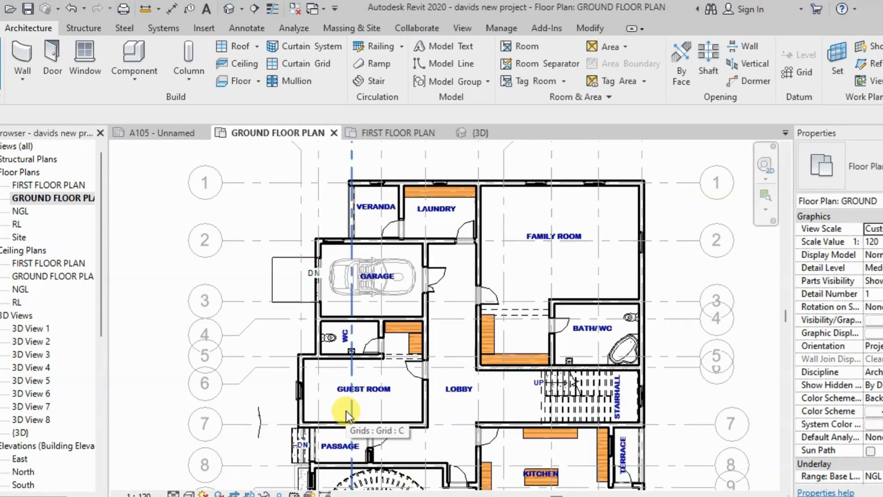
Place a modern bed component in the guest room, with its head against the outer window wall
scroll(383, 374, "up", 2)
left_click(143, 57)
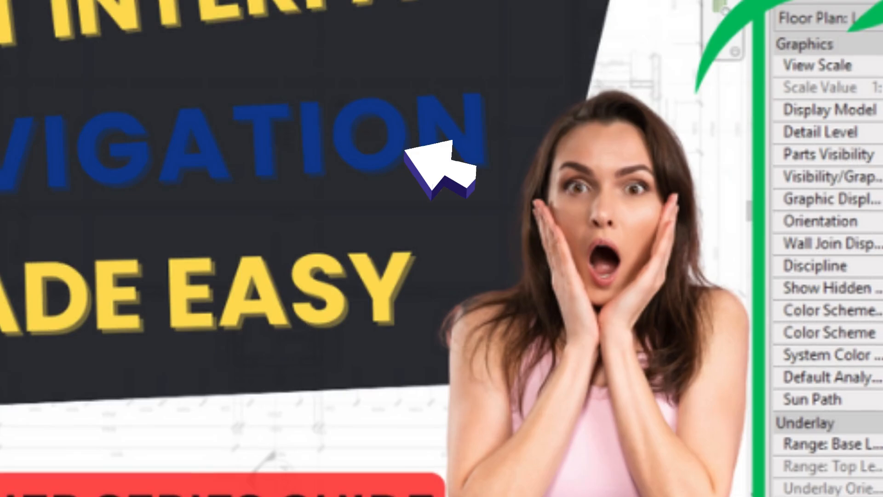
left_click(837, 168)
left_click(788, 324)
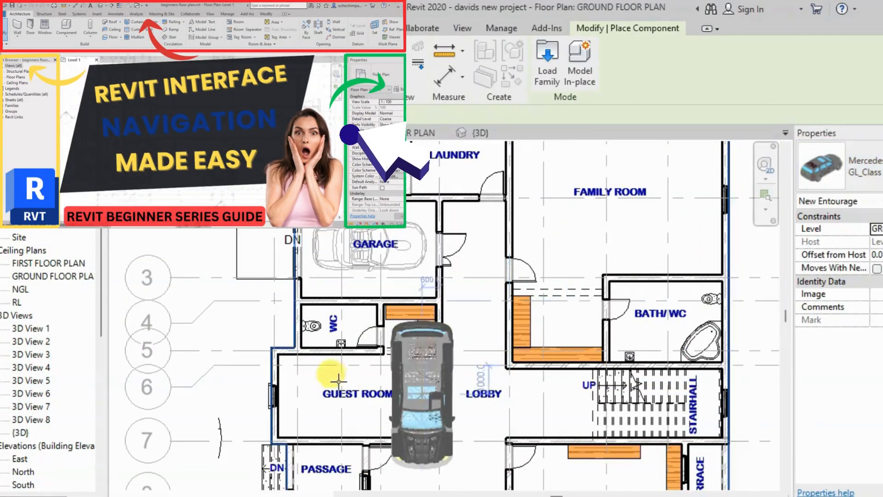
left_click(838, 170)
left_click(795, 302)
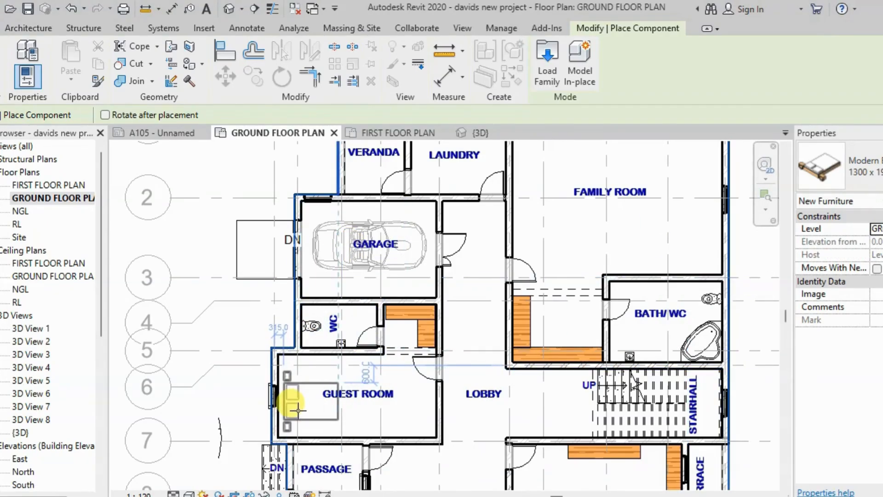
left_click(298, 400)
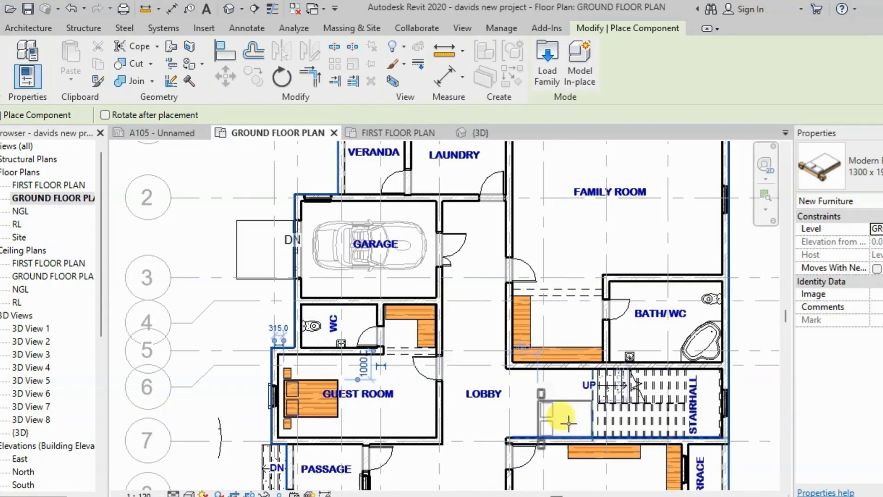
End component placement and delete the bed from the guest room
key("Escape")
key("Escape")
left_click(313, 415)
key("Delete")
scroll(337, 383, "down", 4)
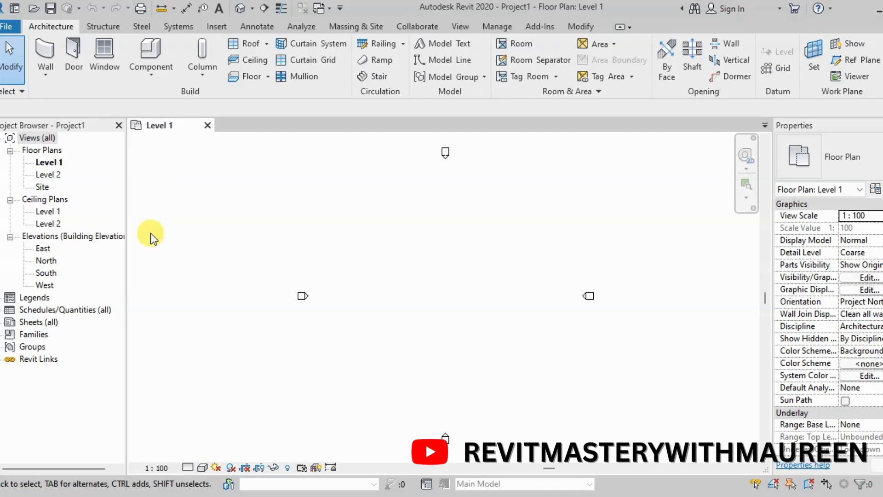
Compare the availability of the Level tool in the East elevation and in the Level 1 floor plan
scroll(69, 278, "right", 1)
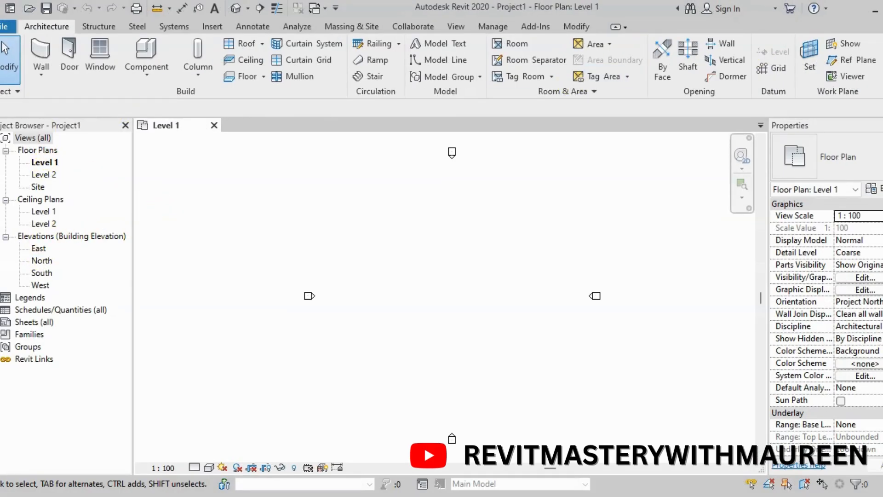
left_click(39, 249)
double_click(39, 249)
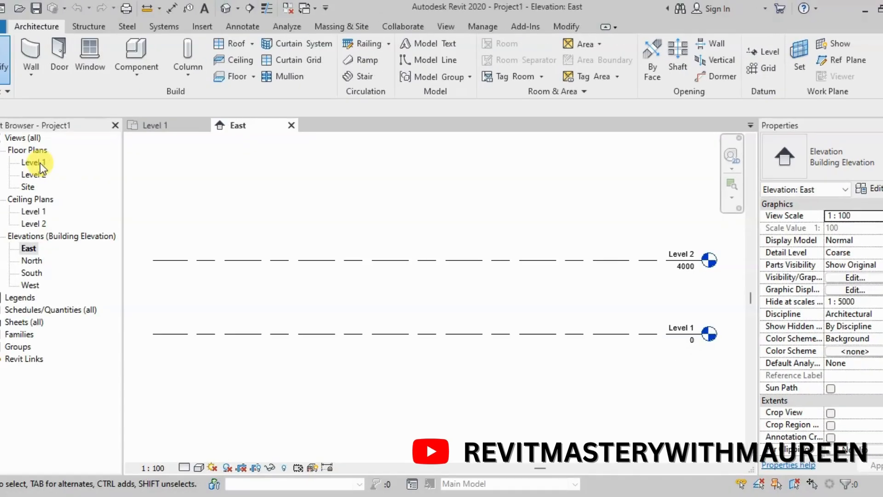
double_click(40, 163)
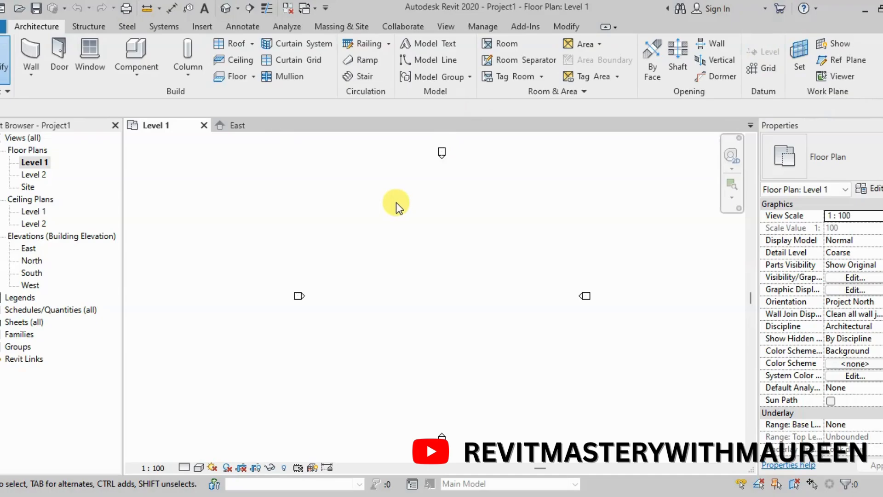
scroll(396, 205, "down", 1)
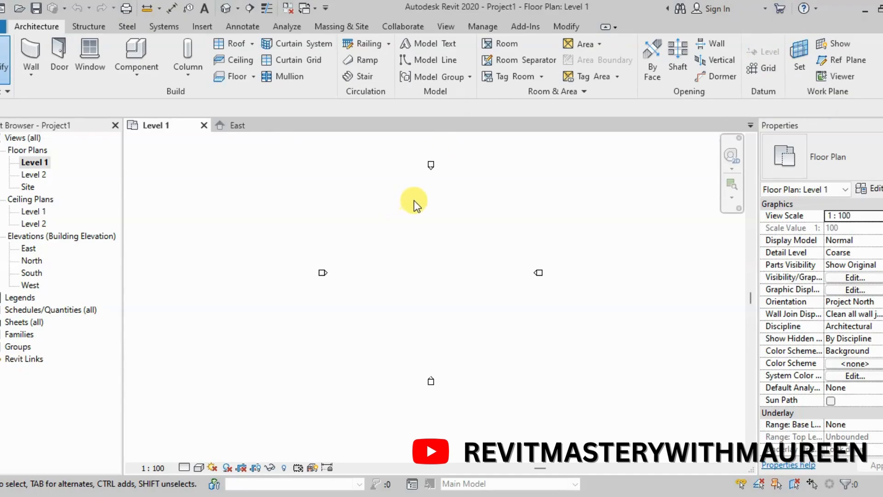
Open the East elevation and select the Level 2 line
double_click(28, 247)
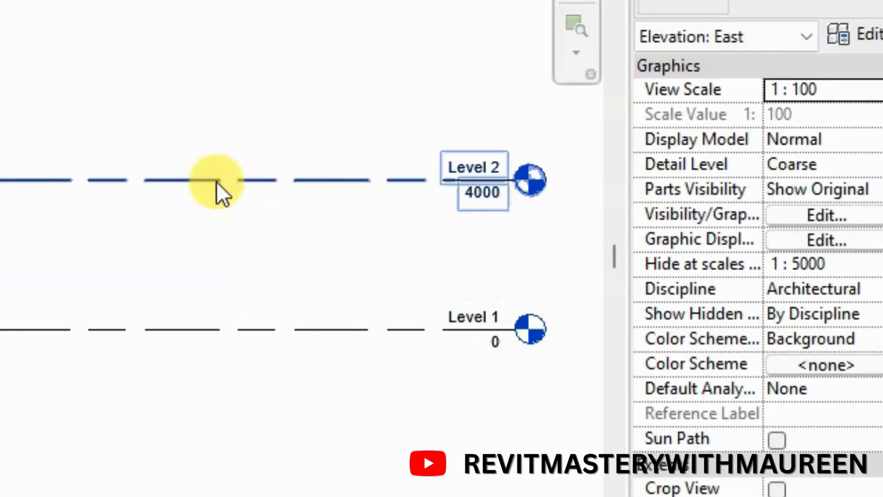
scroll(10, 180, "down", 1)
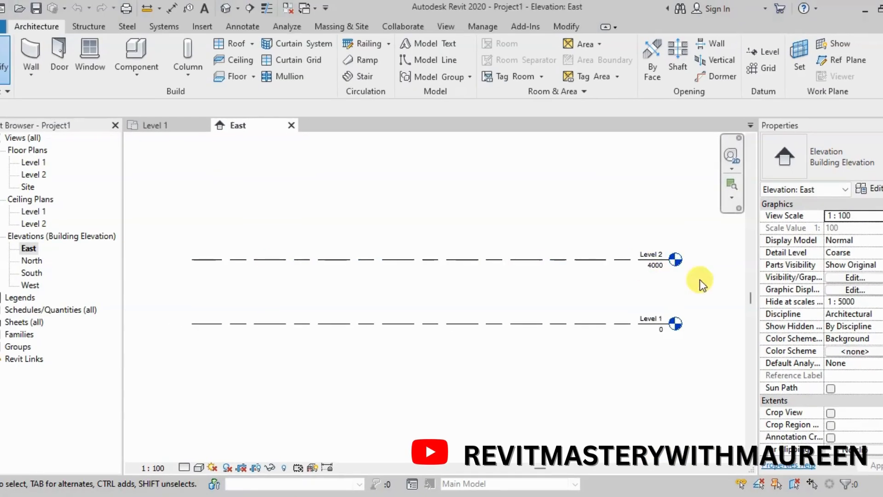
left_click(454, 260)
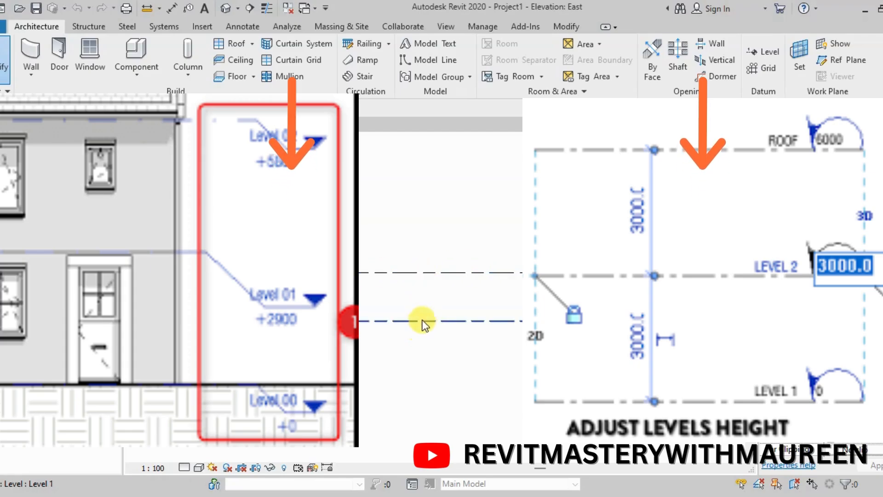
Rename Level 1 as NGL in the East elevation and apply the new name to its corresponding views
left_click(503, 320)
scroll(621, 315, "up", 3)
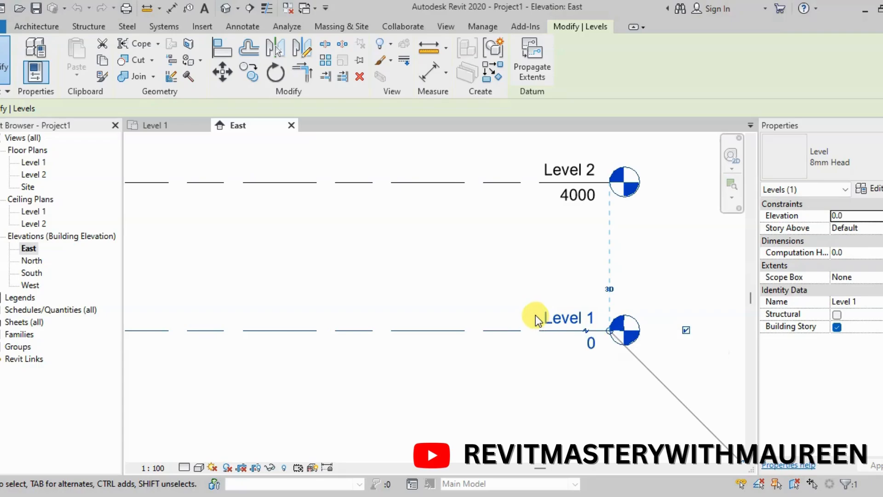
left_click(561, 318)
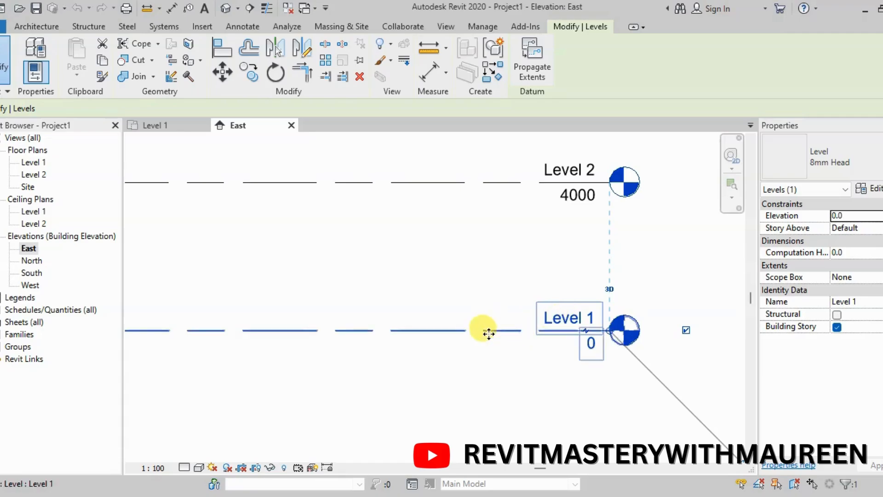
left_click(509, 288)
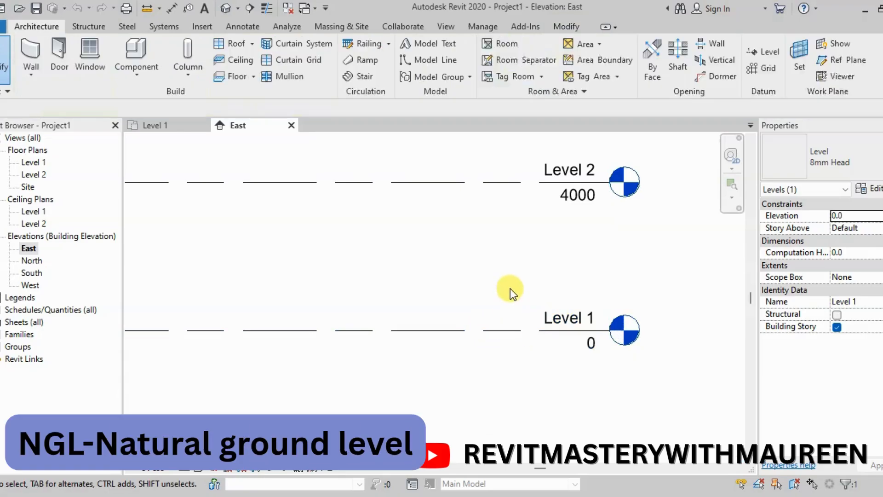
left_click(503, 330)
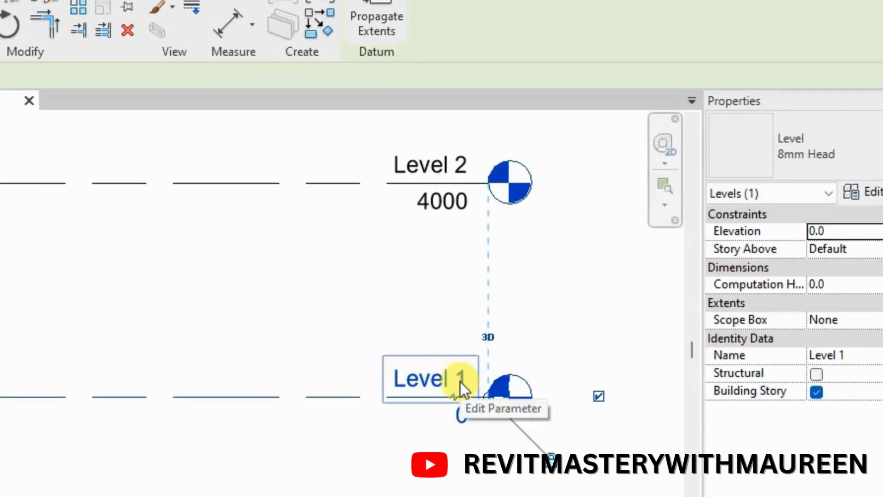
left_click(430, 375)
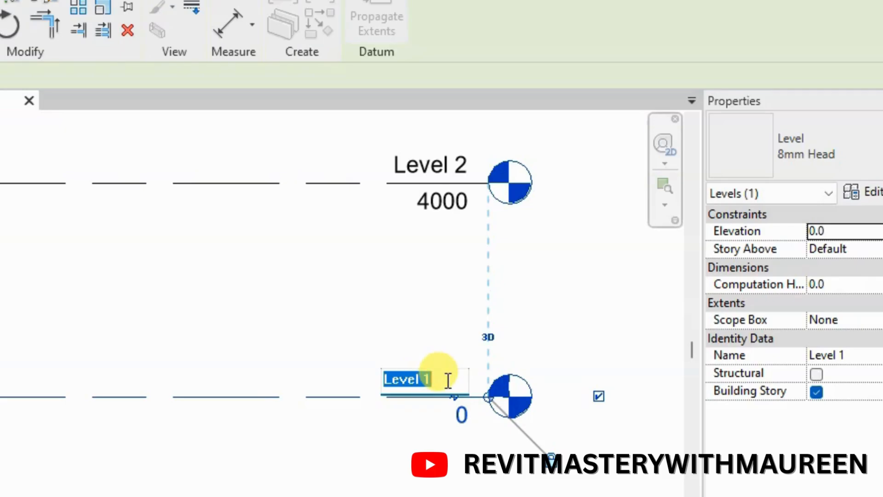
key("Escape")
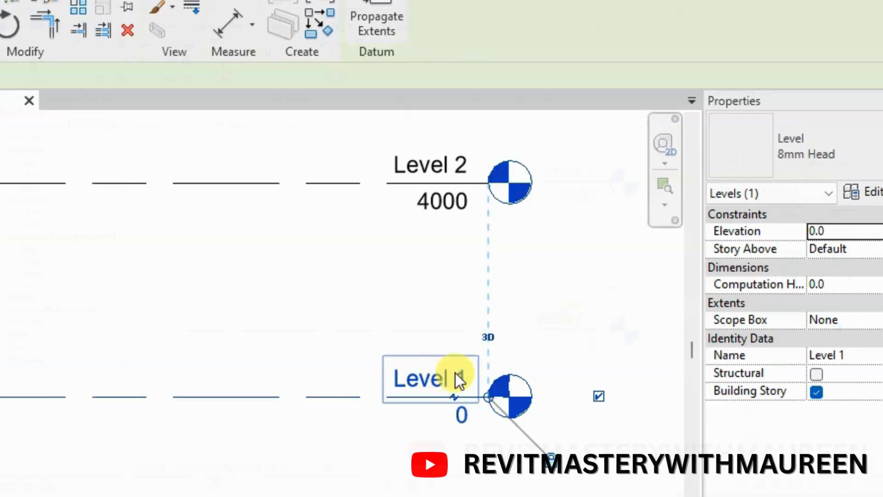
left_click(453, 377)
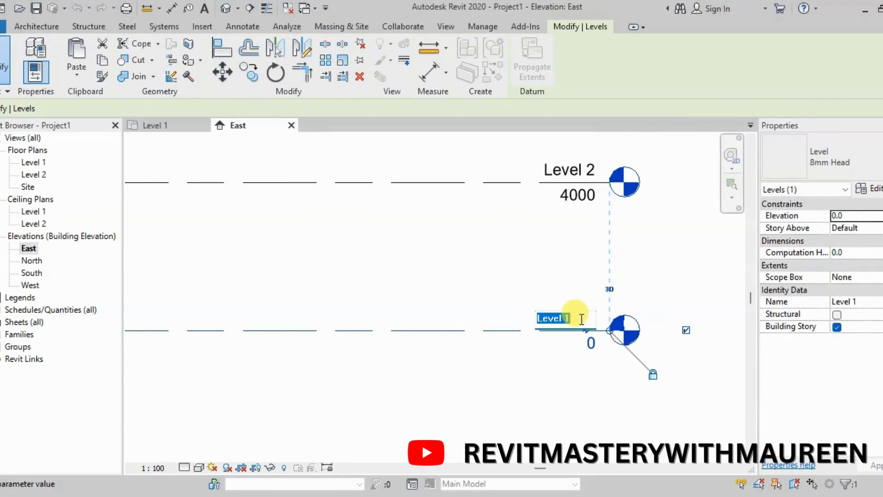
type("NGL")
left_click(651, 283)
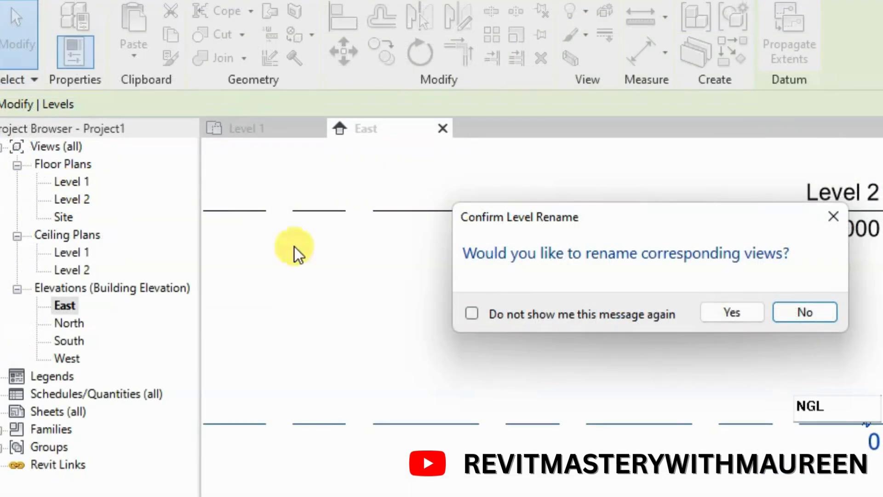
left_click(725, 316)
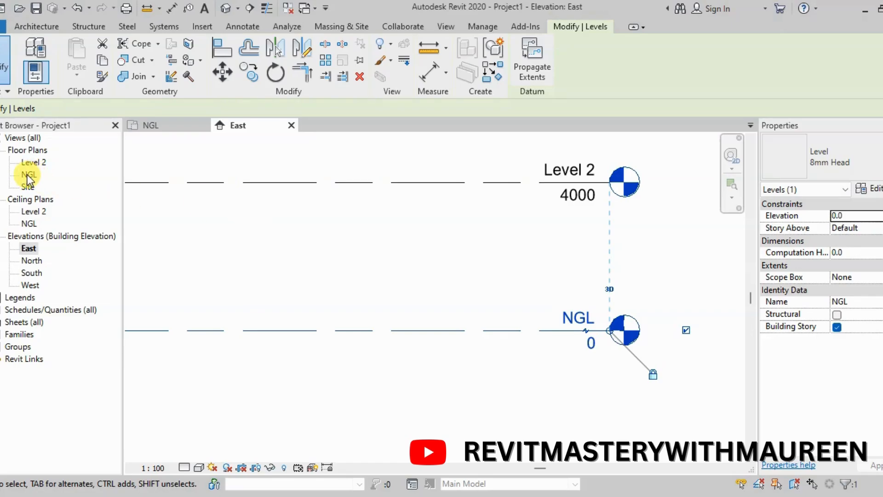
Rename Level 2 as GFL and apply the new name to its corresponding views
left_click(531, 183)
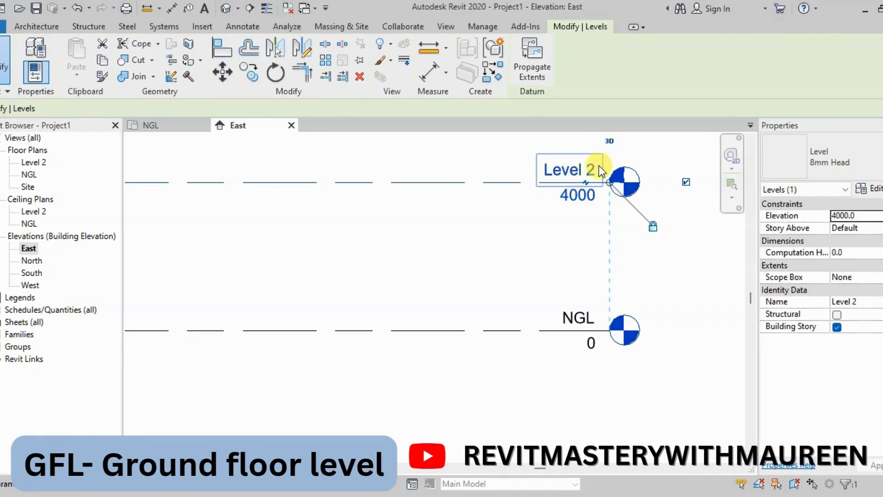
left_click(570, 169)
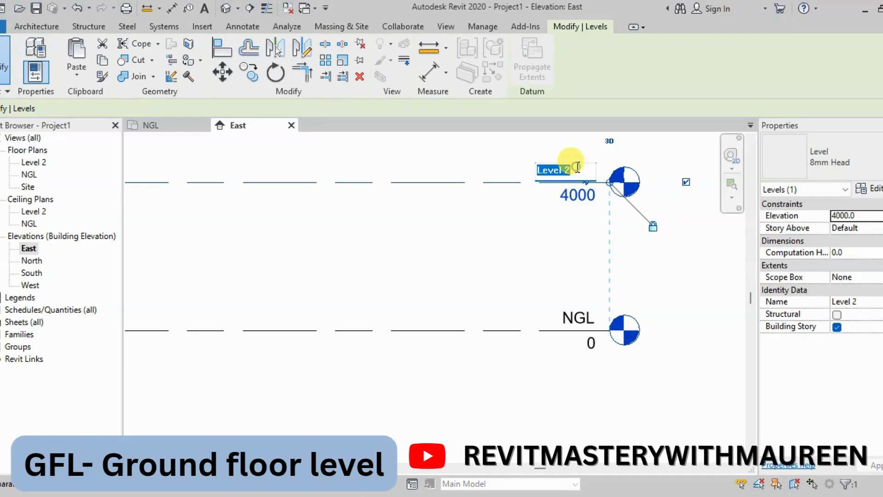
type("G")
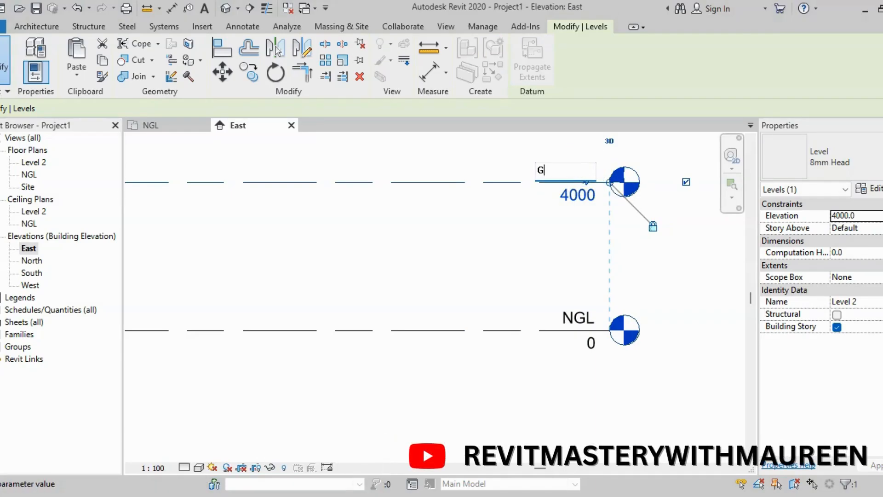
type("FL")
left_click(449, 229)
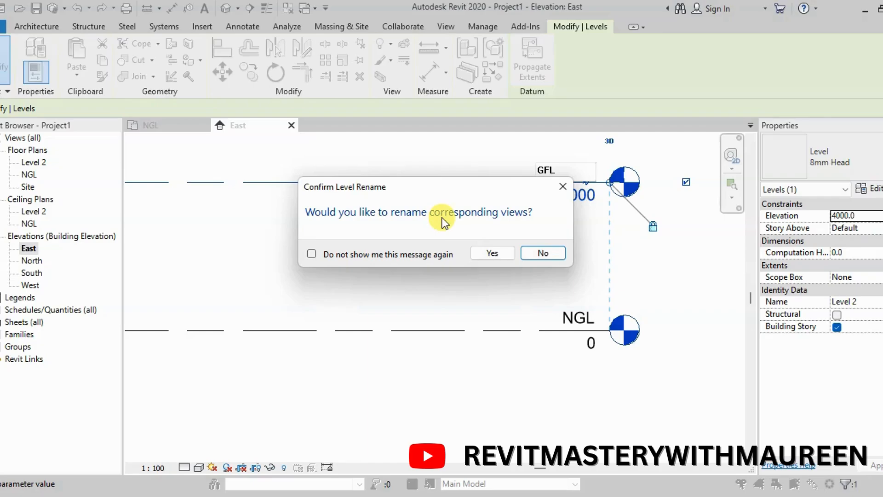
left_click(501, 252)
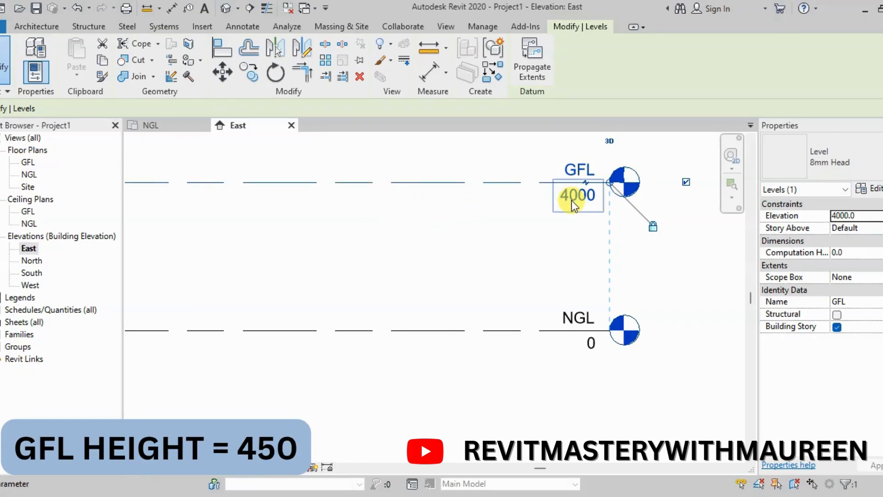
Set the GFL level's elevation to 450
left_click(474, 200)
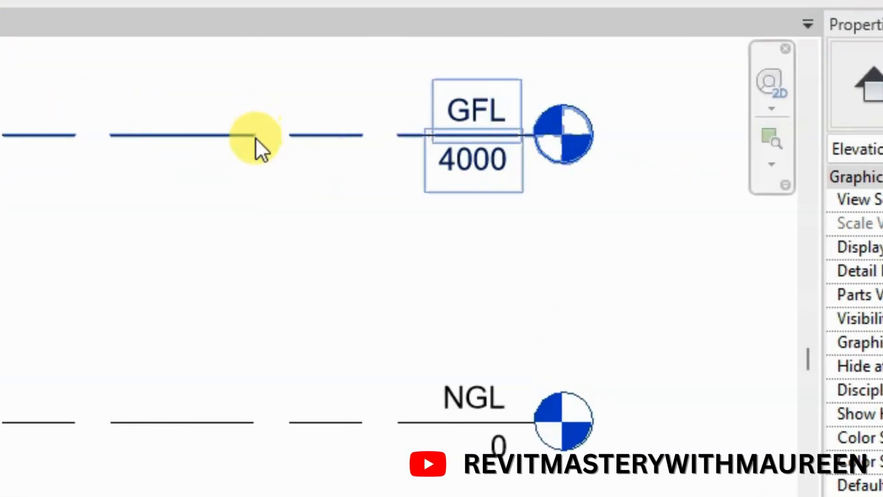
left_click(255, 137)
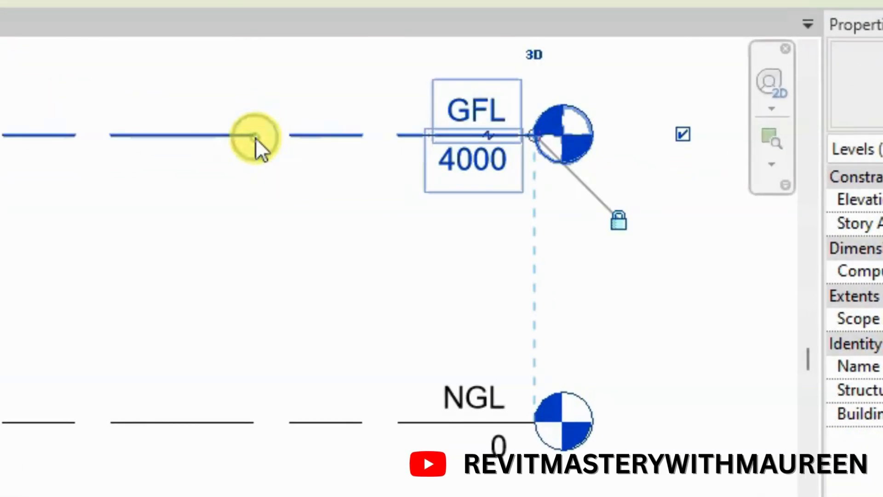
left_click(459, 164)
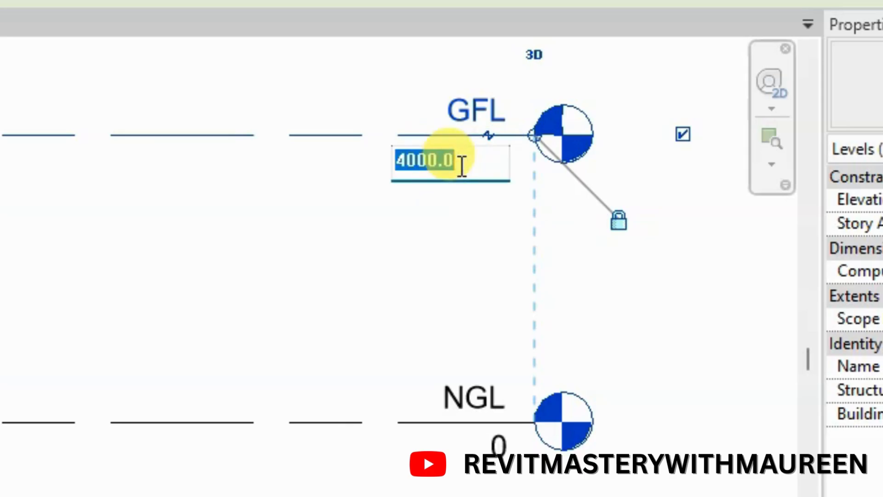
type("450")
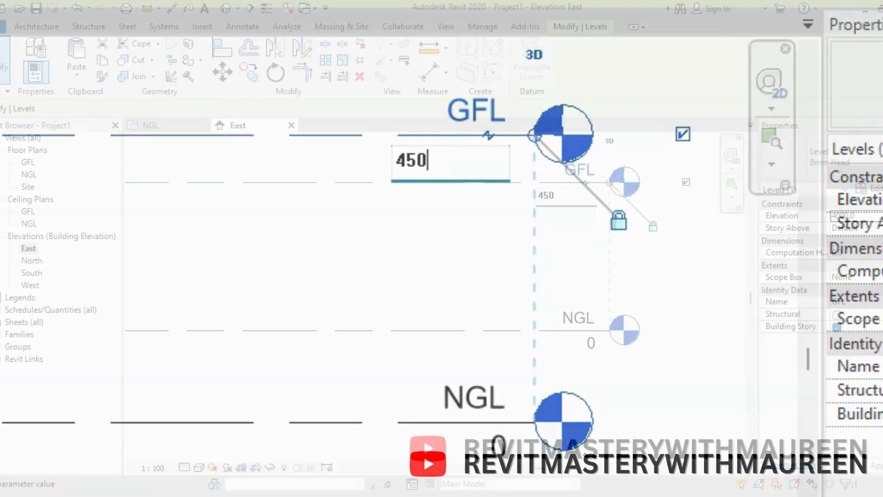
key("Return")
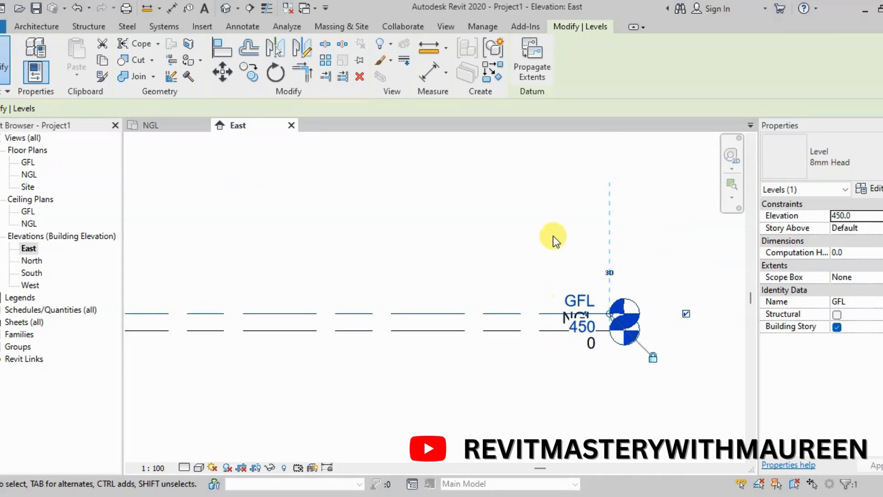
left_click(518, 330)
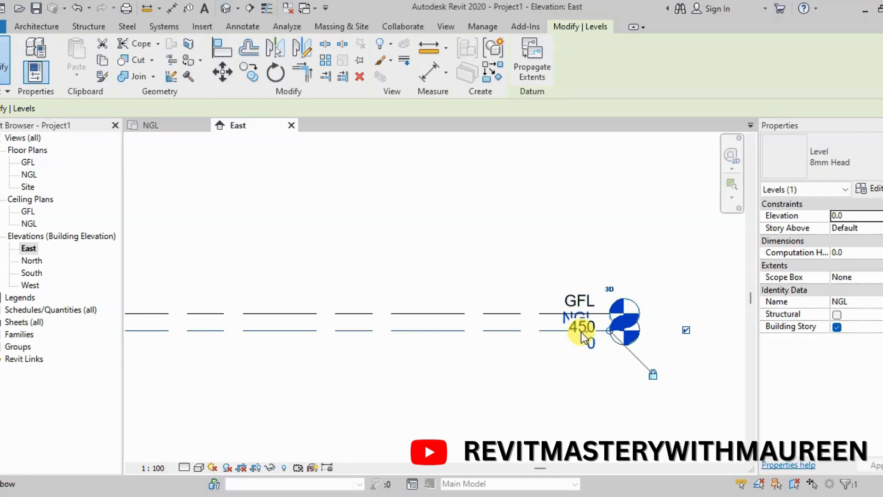
left_click(548, 322)
left_click(550, 241)
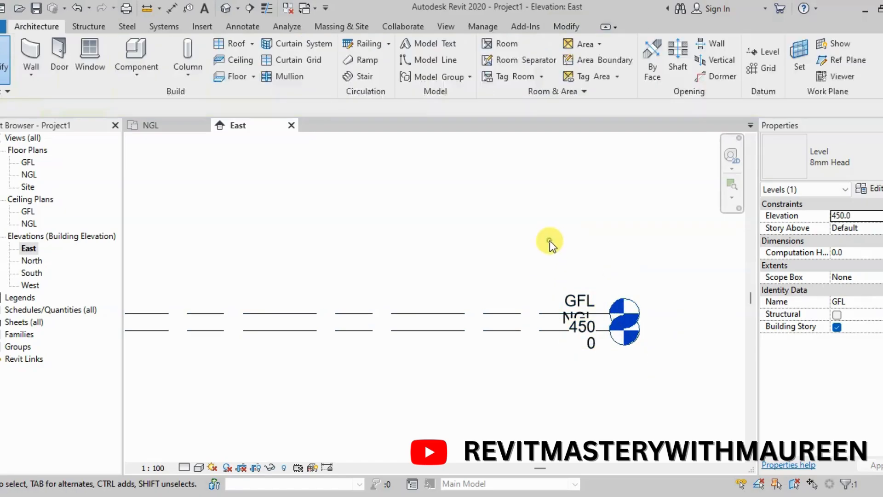
scroll(583, 300, "down", 4)
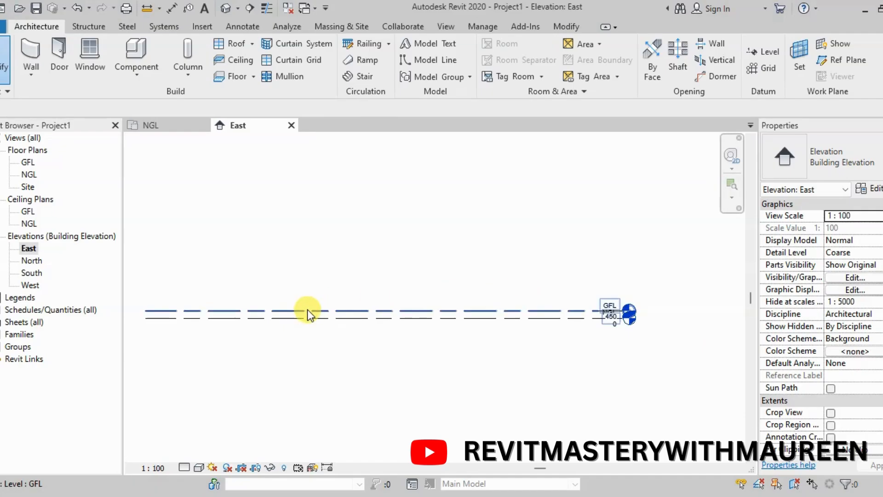
Draw a new level line about 3700 above GFL, its ends aligned with those of the existing levels
left_click(765, 51)
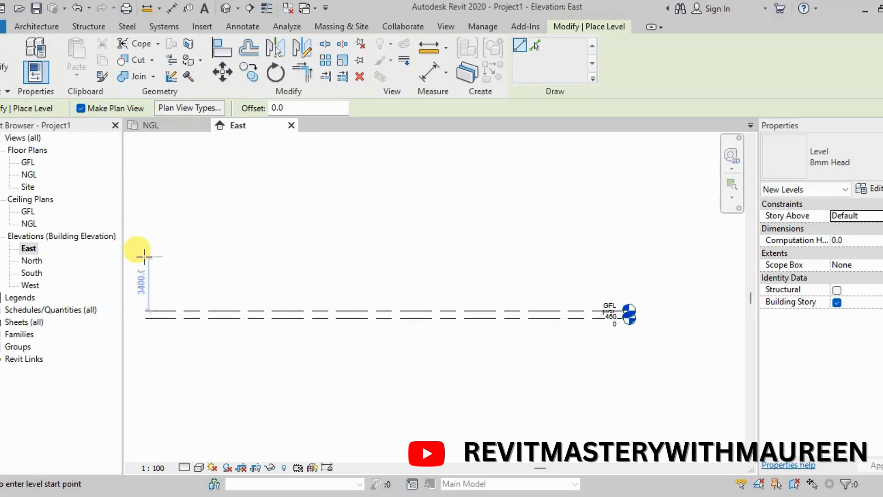
left_click(145, 247)
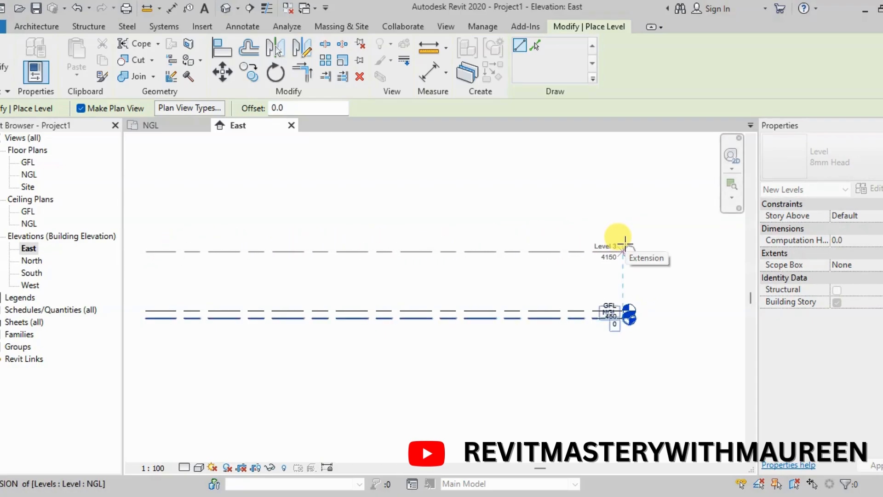
left_click(624, 244)
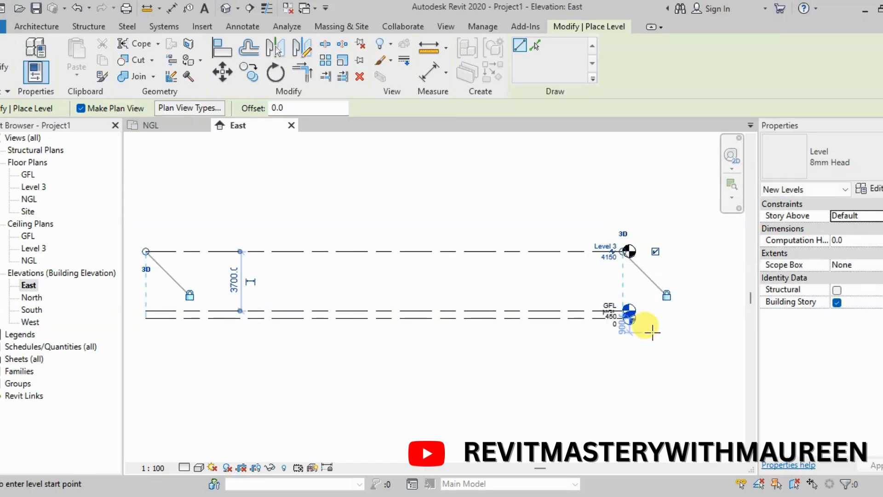
key("Escape")
key("Escape")
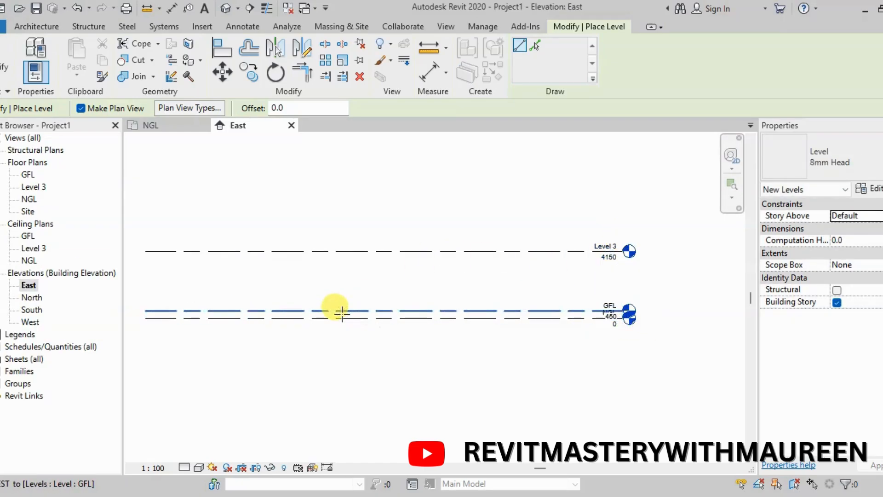
Rename Level 3 as RL and apply the new name to its corresponding views
scroll(619, 246, "up", 3)
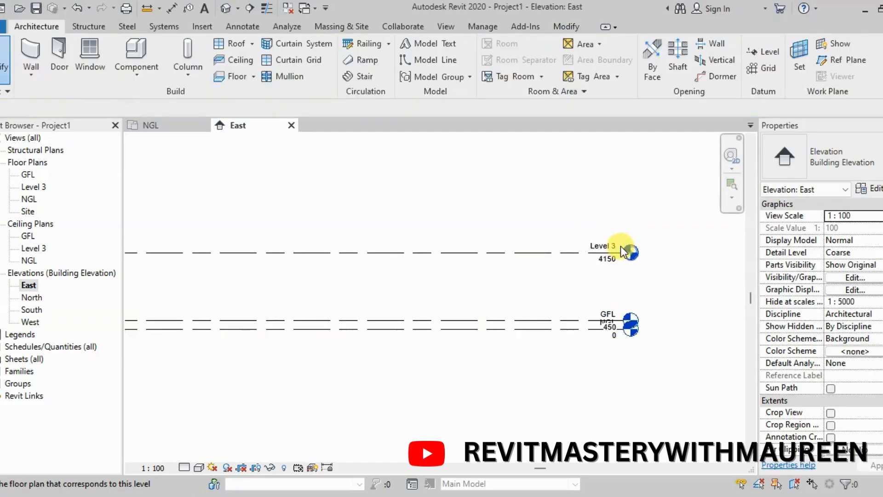
scroll(553, 249, "down", 2)
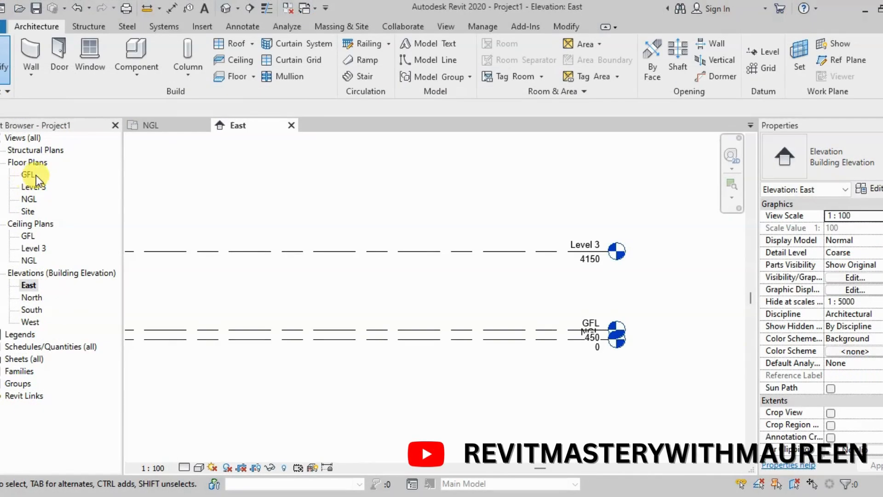
scroll(612, 247, "up", 3)
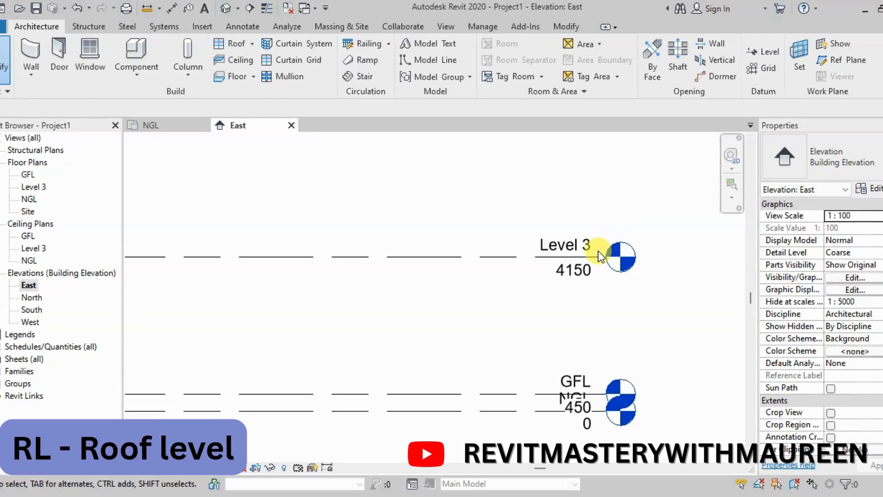
left_click(598, 252)
left_click(527, 288)
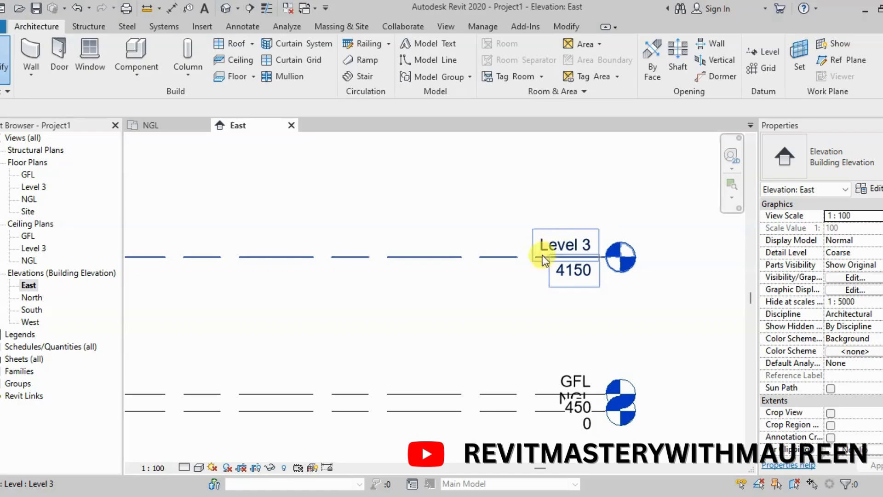
left_click(463, 261)
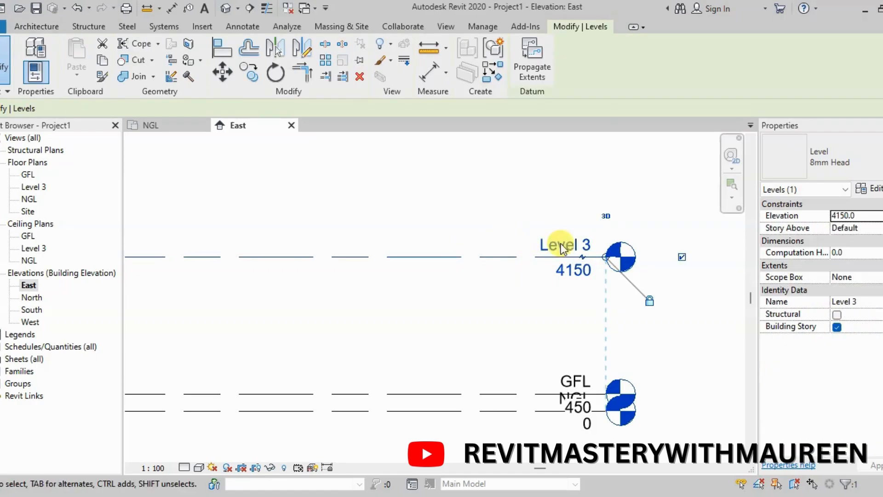
left_click(573, 245)
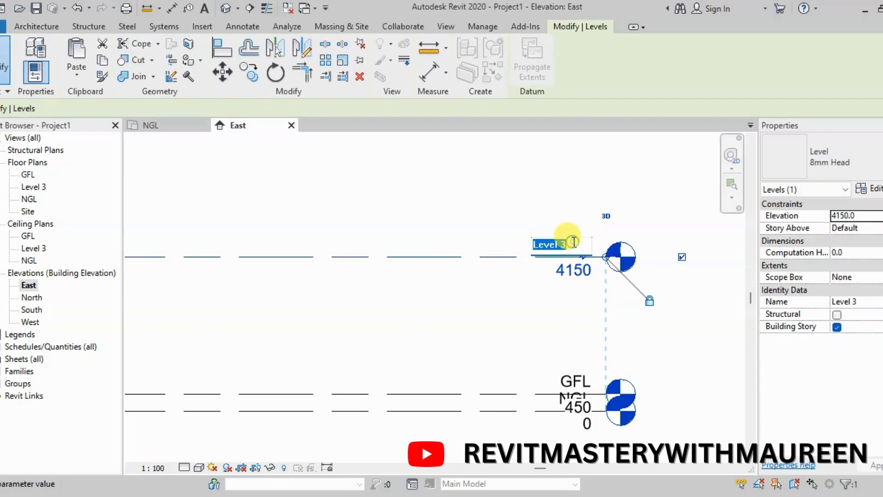
type("RL")
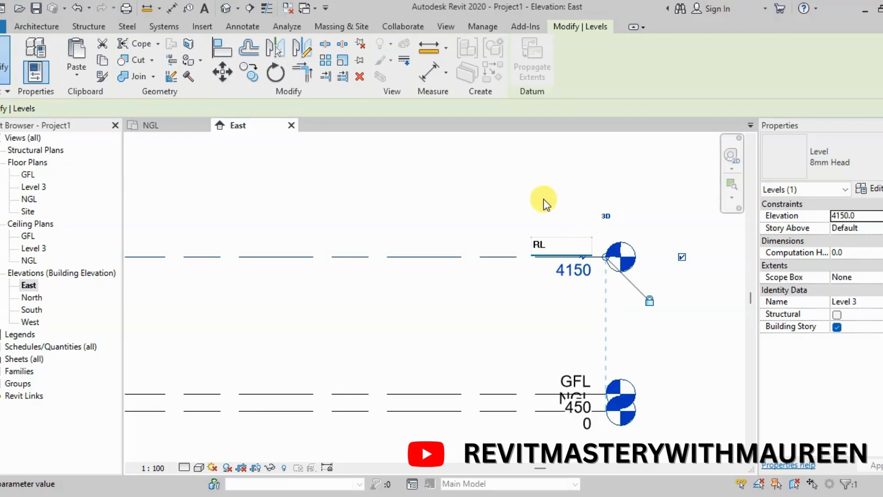
key("Return")
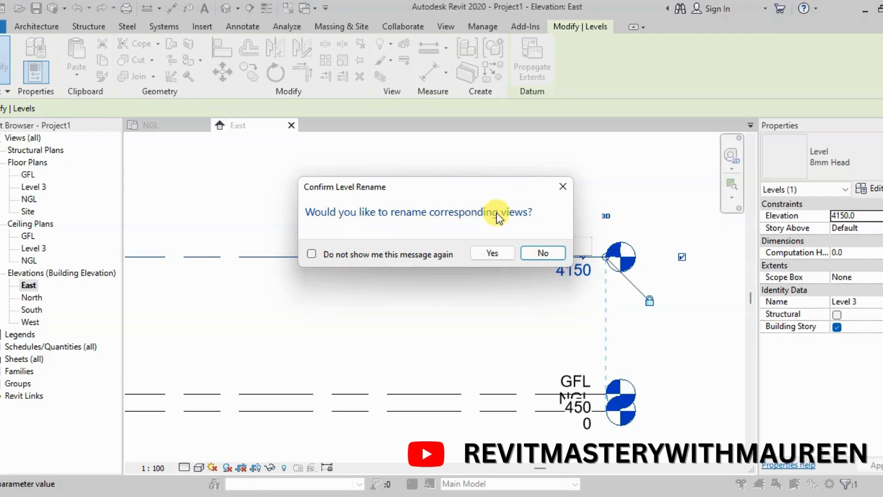
left_click(492, 253)
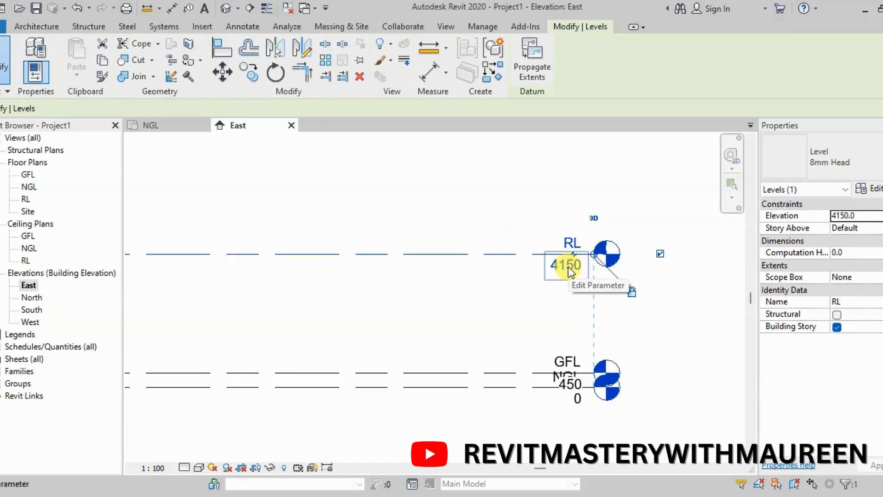
Set the RL level's elevation to 3300 in its level head and deselect the level
left_click(567, 266)
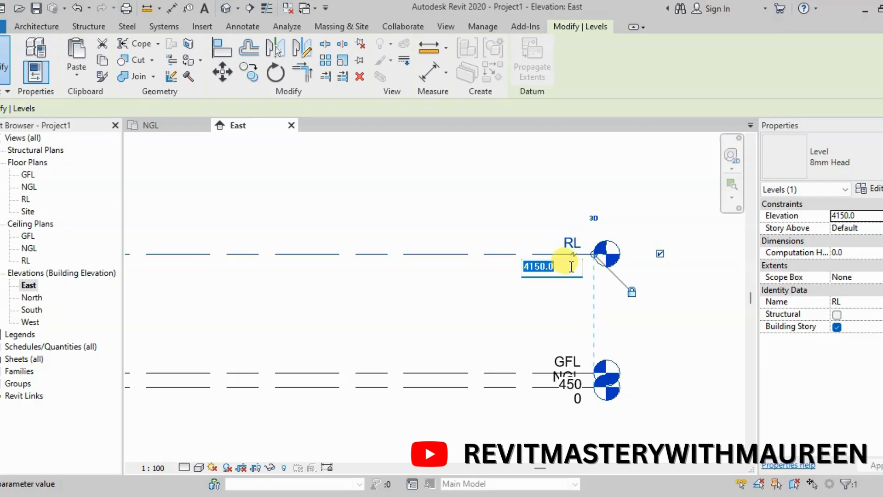
type("3")
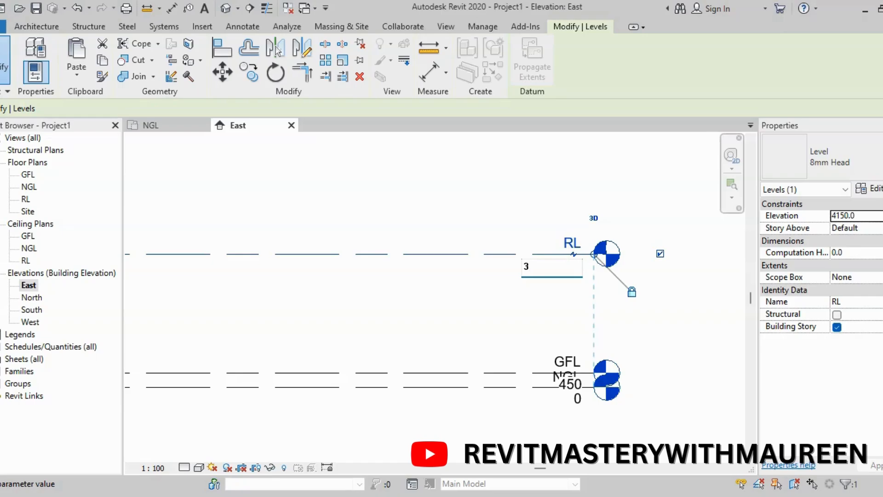
type("300")
key("Return")
left_click(648, 206)
scroll(649, 205, "down", 3)
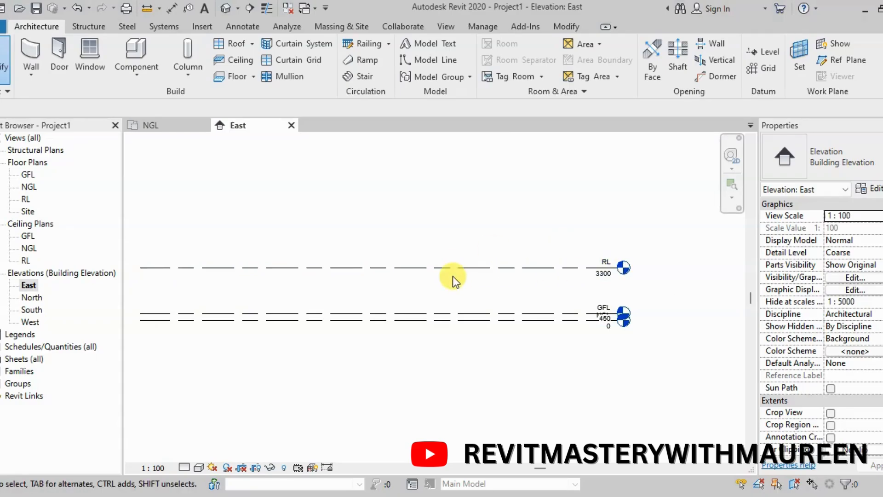
Set the temporary dimension between the GFL and RL levels to 3300
left_click(459, 269)
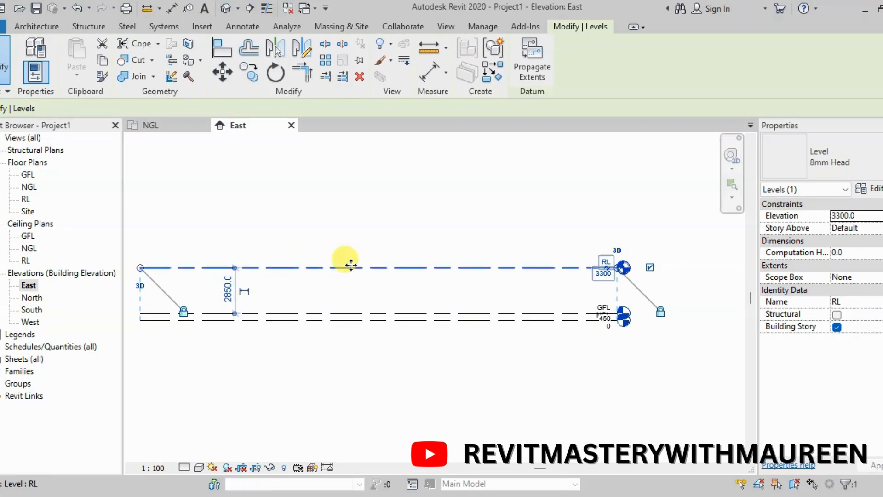
scroll(145, 272, "up", 3)
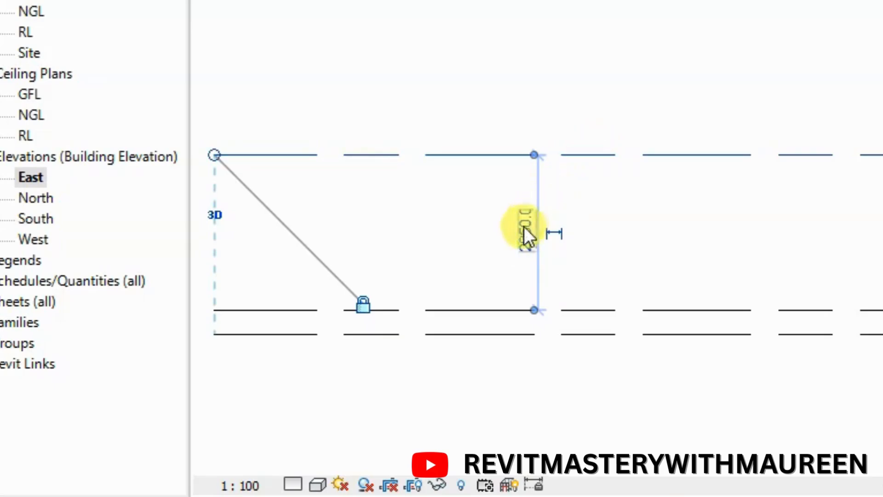
left_click(527, 232)
type("3300")
key("Return")
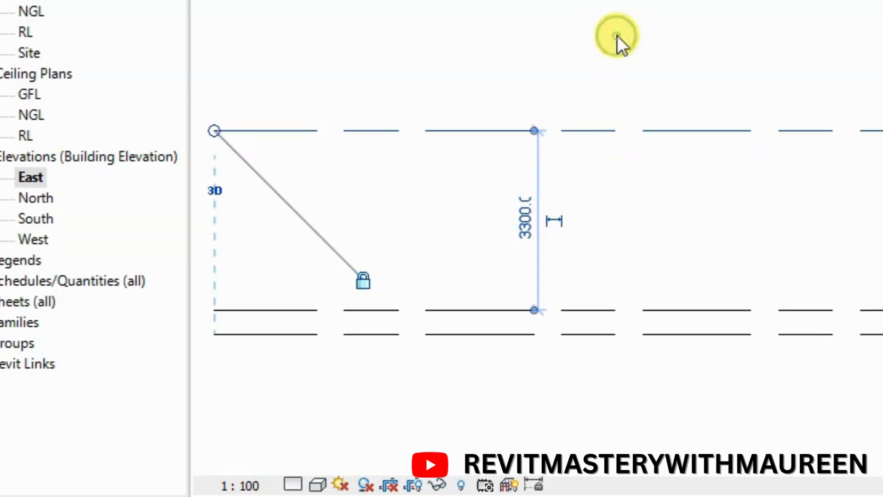
scroll(460, 189, "down", 2)
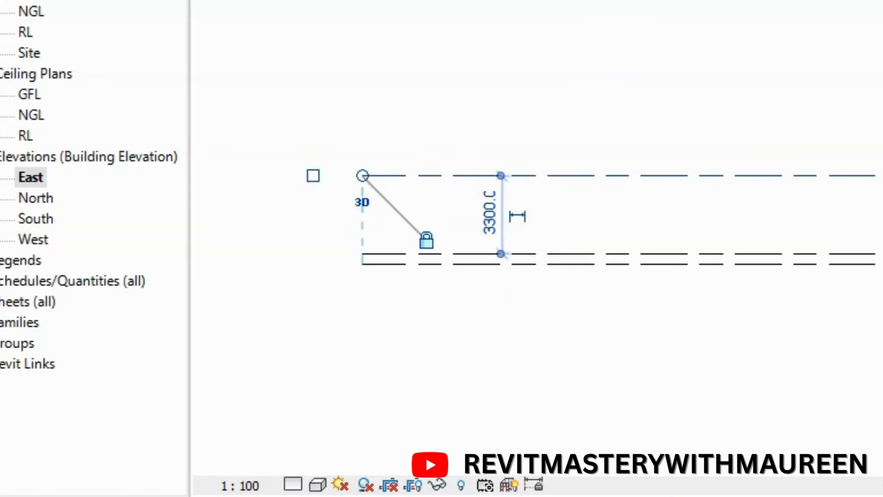
scroll(537, 221, "up", 1)
key("Escape")
scroll(643, 216, "down", 1)
scroll(881, 127, "up", 1)
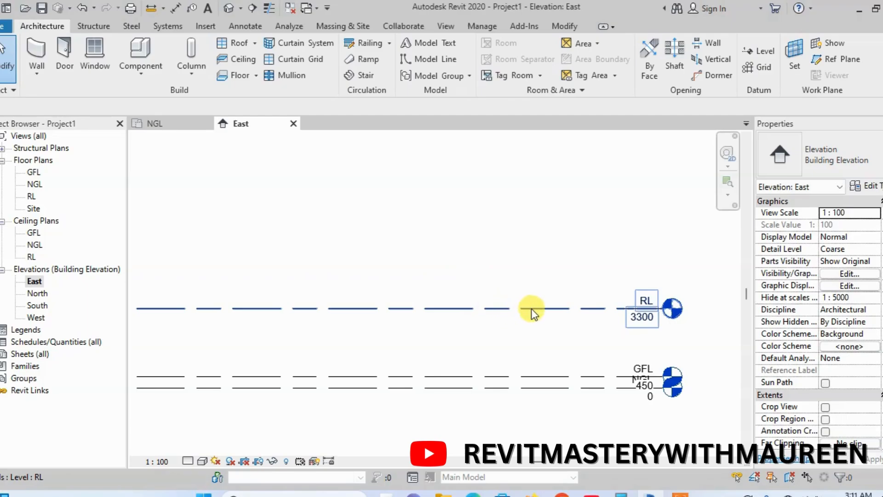
Select the RL level and set its Elevation property to 4000
left_click(499, 376)
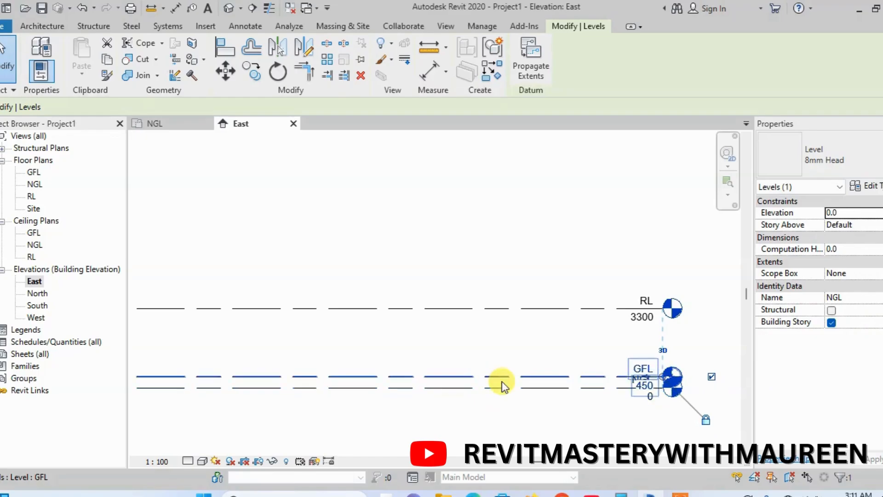
left_click(532, 306)
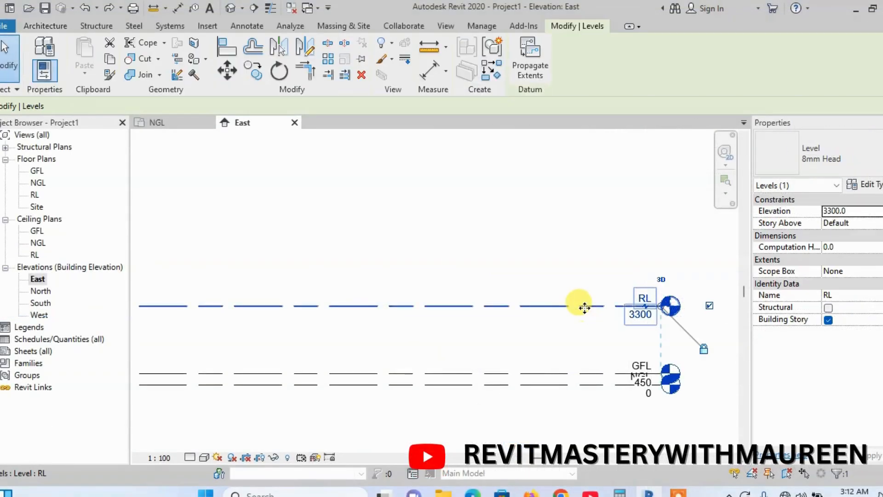
scroll(387, 318, "down", 2)
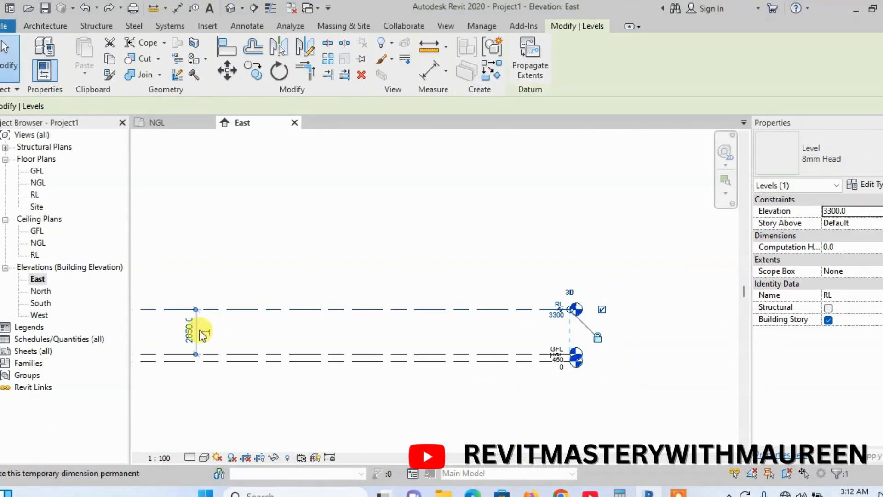
scroll(594, 298, "up", 1)
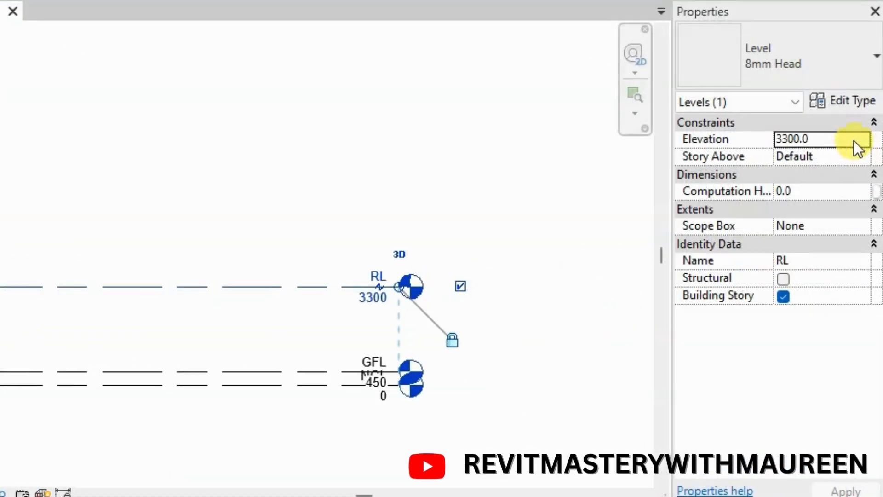
left_click(878, 211)
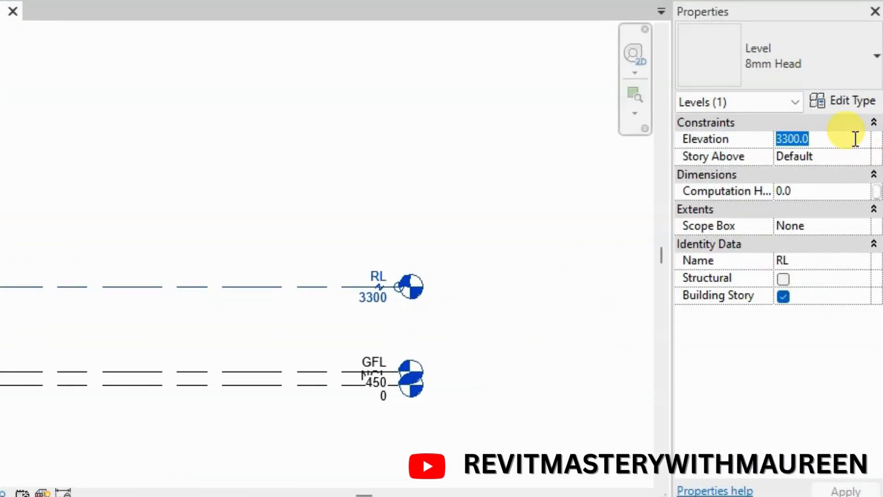
type("400")
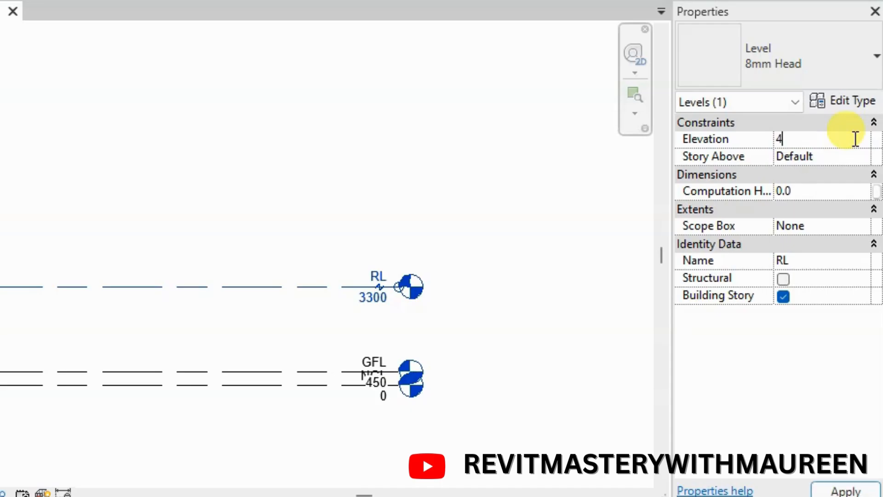
key("Return")
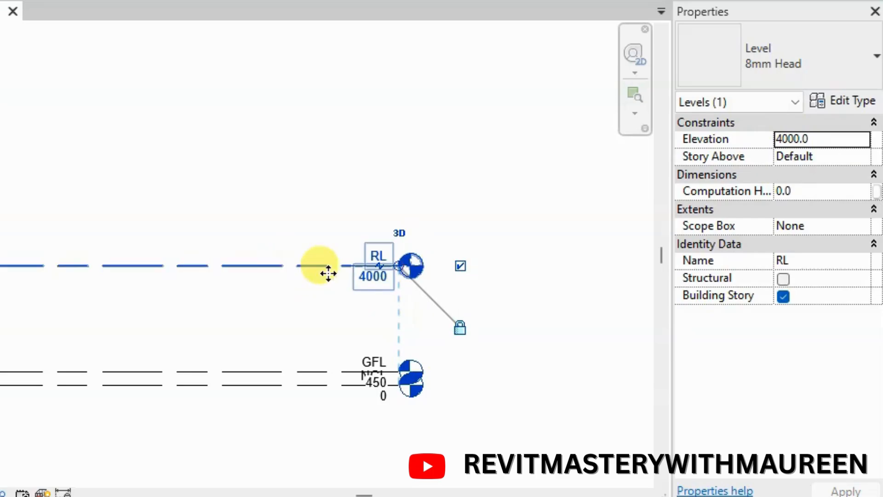
Set the RL level's Elevation property to 3300 and deselect the level
left_click(841, 143)
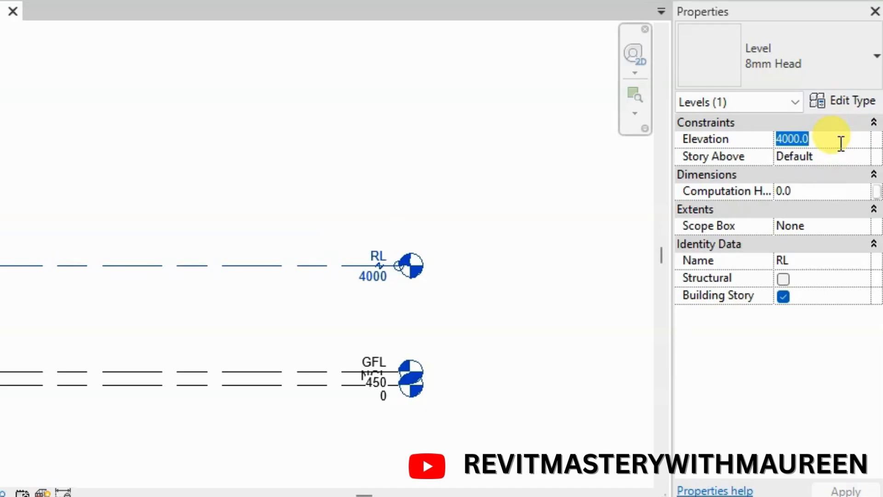
type("3300")
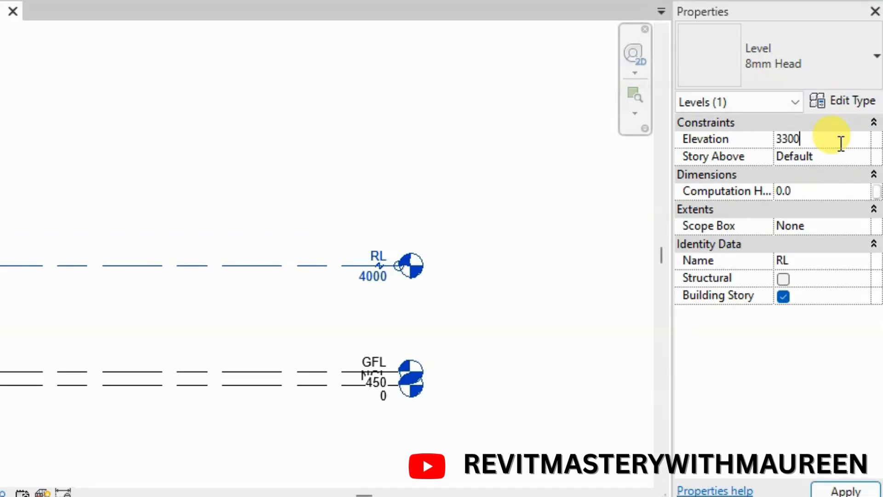
key("Return")
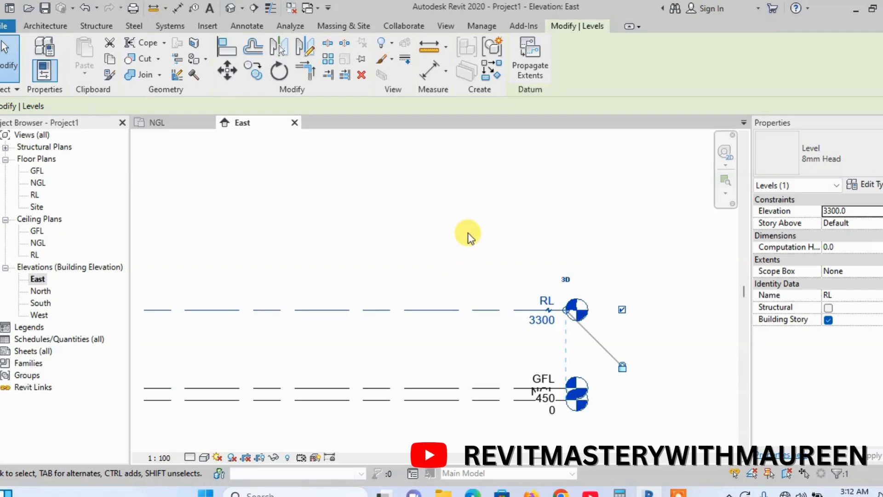
left_click(461, 229)
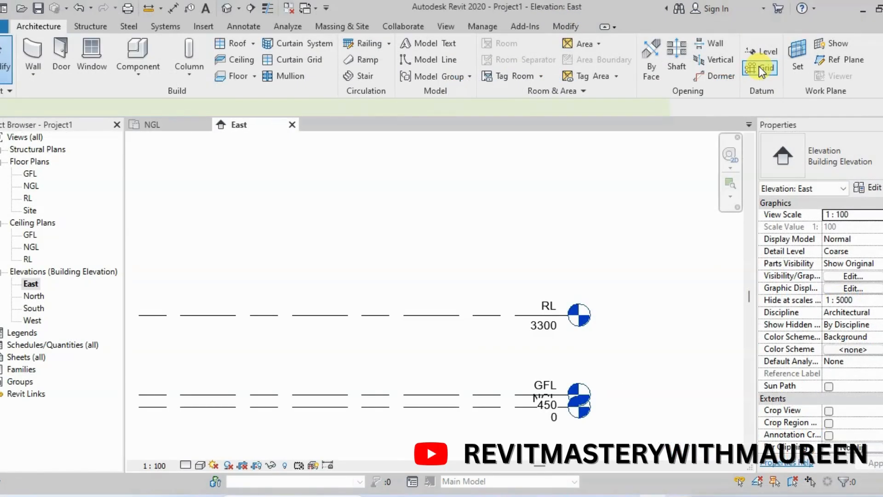
Open the GFL floor plan and start the Grid tool with the 6.5mm Bubble type
left_click(759, 69)
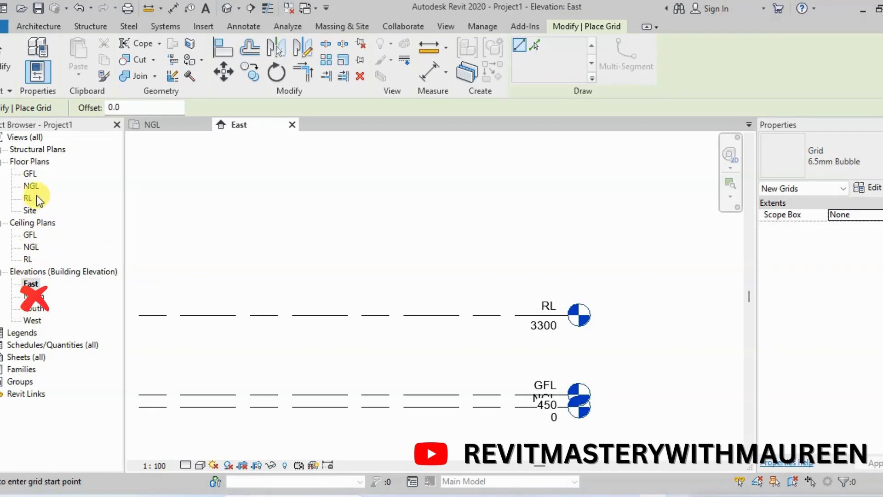
double_click(26, 172)
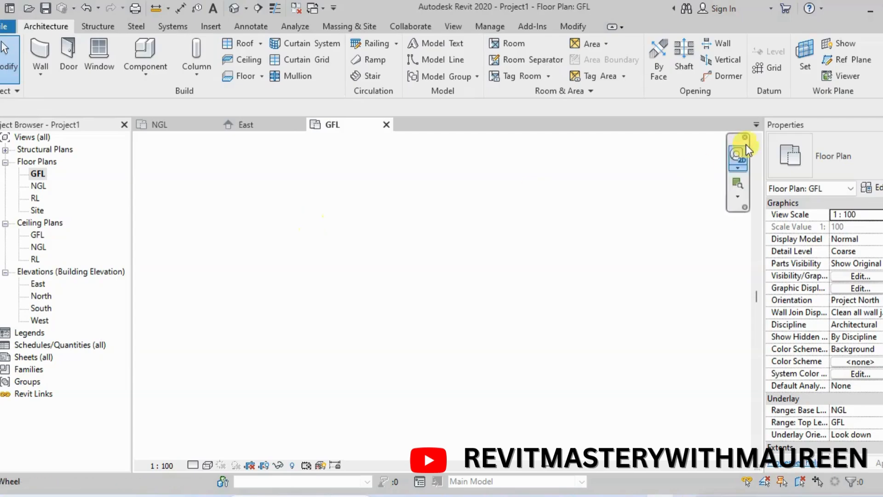
left_click(768, 70)
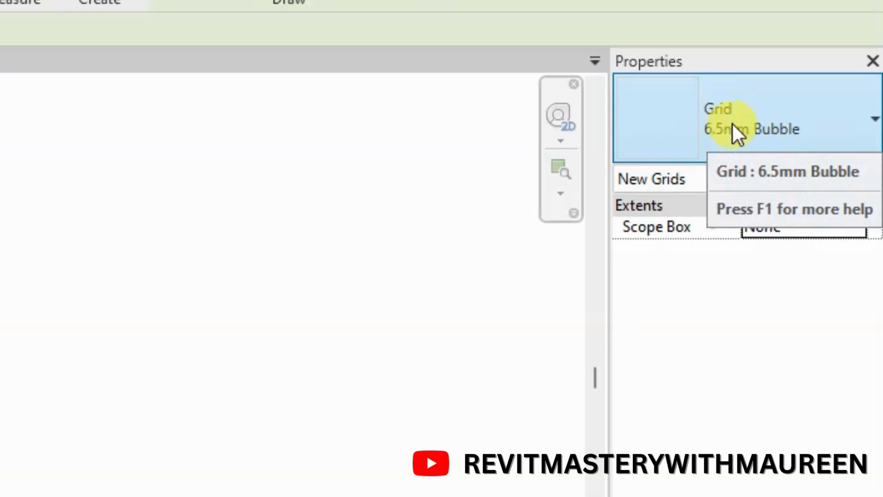
left_click(860, 137)
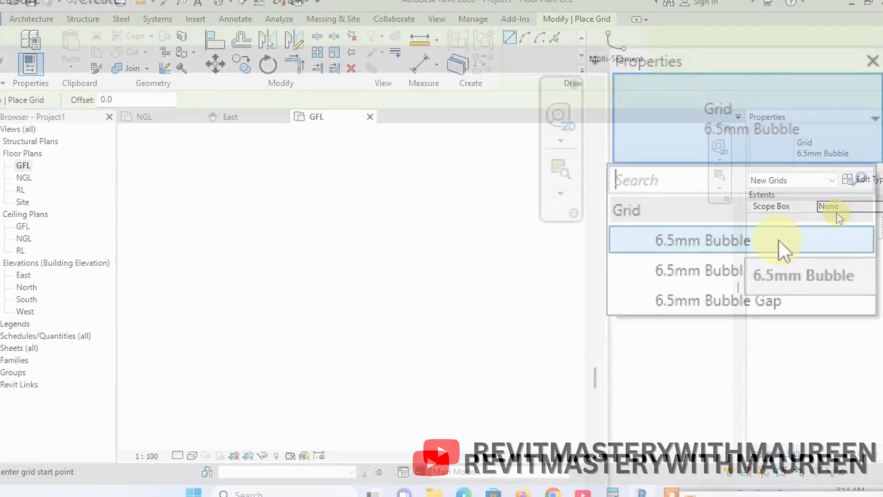
left_click(760, 239)
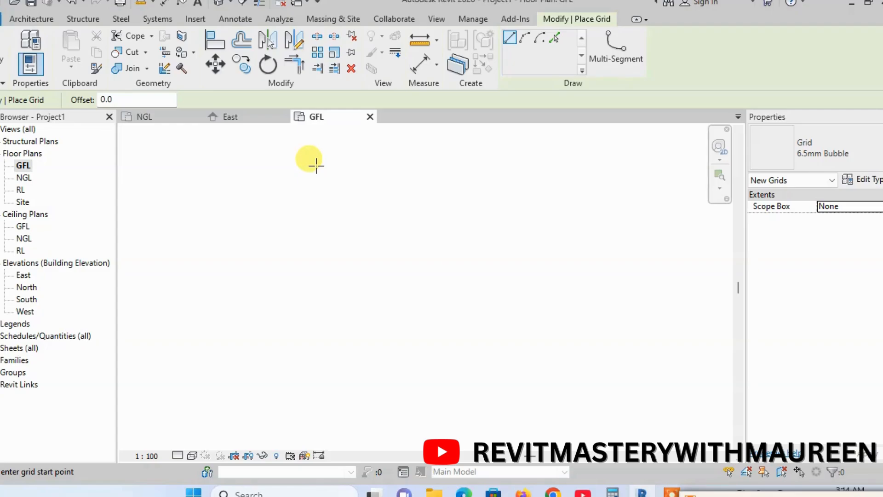
Draw a vertical grid line downward and a horizontal grid line crossing it near its upper end, and end the Grid tool
left_click(320, 188)
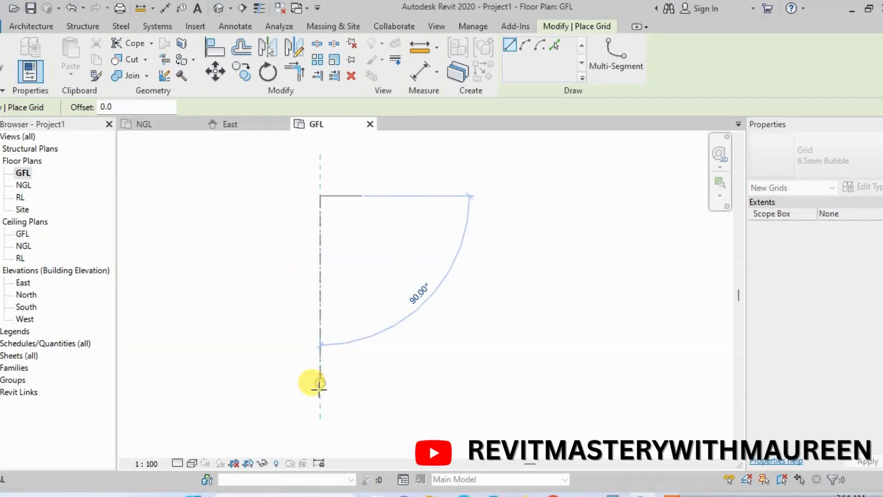
left_click(319, 432)
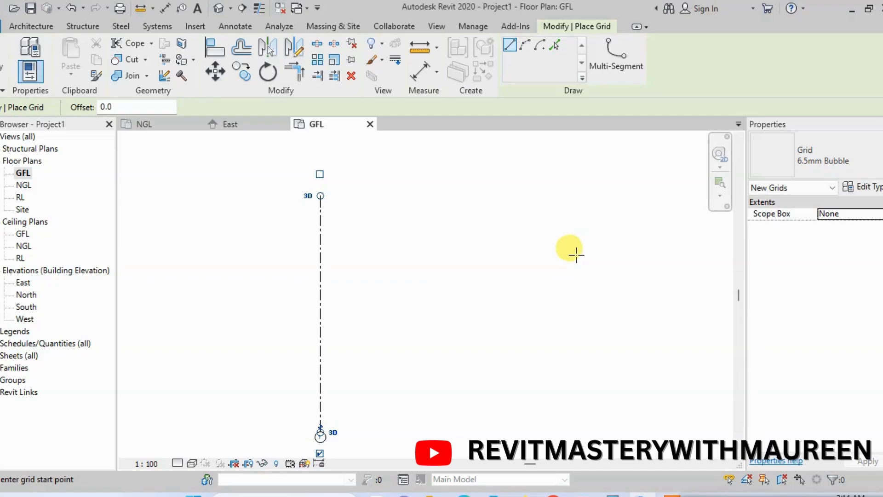
left_click(177, 220)
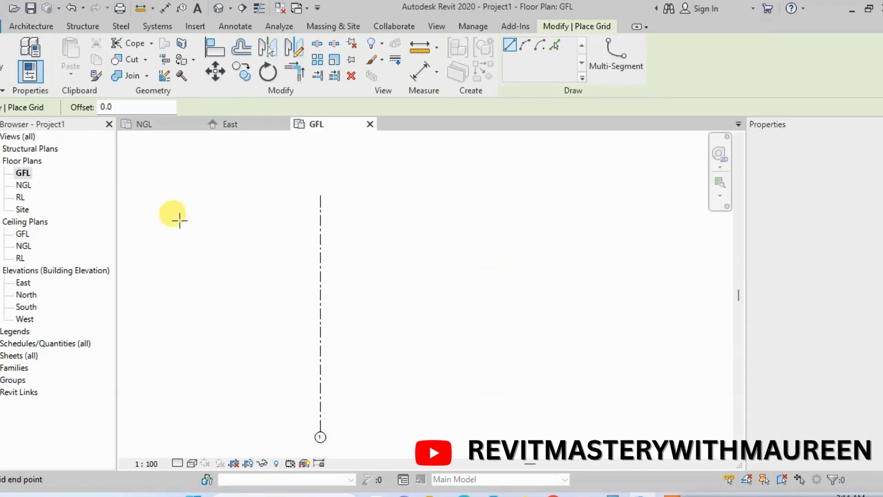
left_click(541, 220)
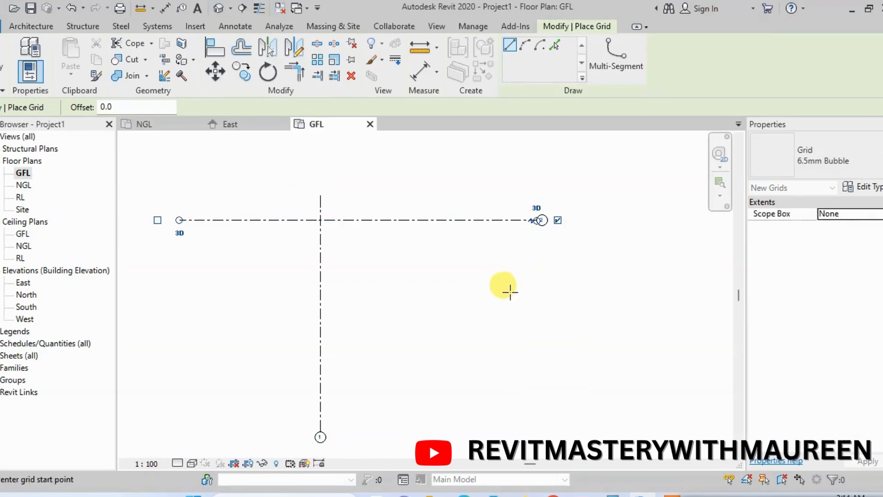
key("Escape")
key("Escape")
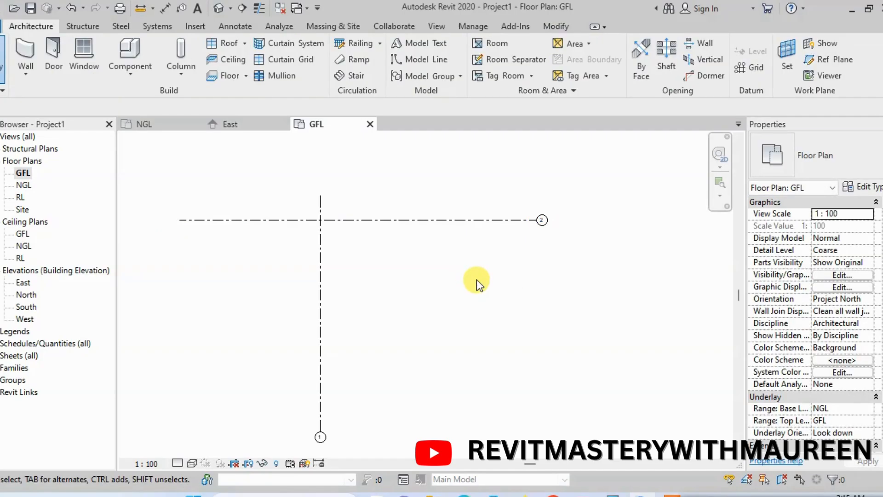
left_click(320, 305)
left_click(395, 220)
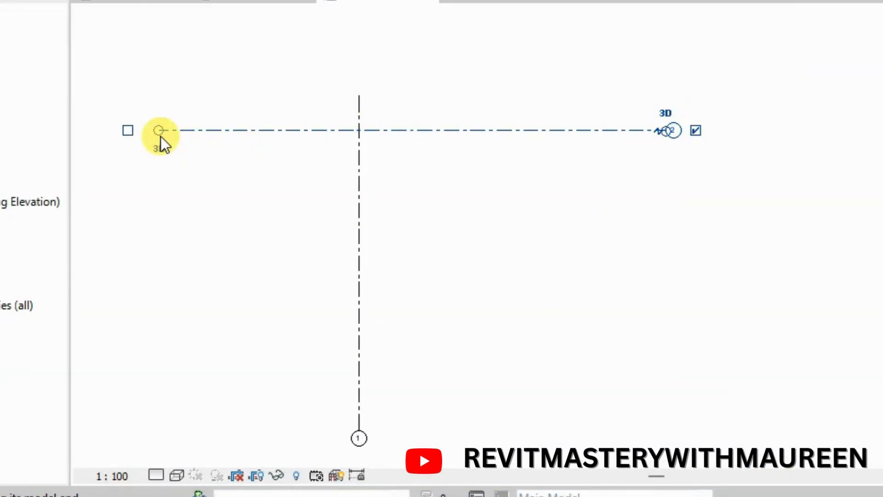
left_click(355, 210)
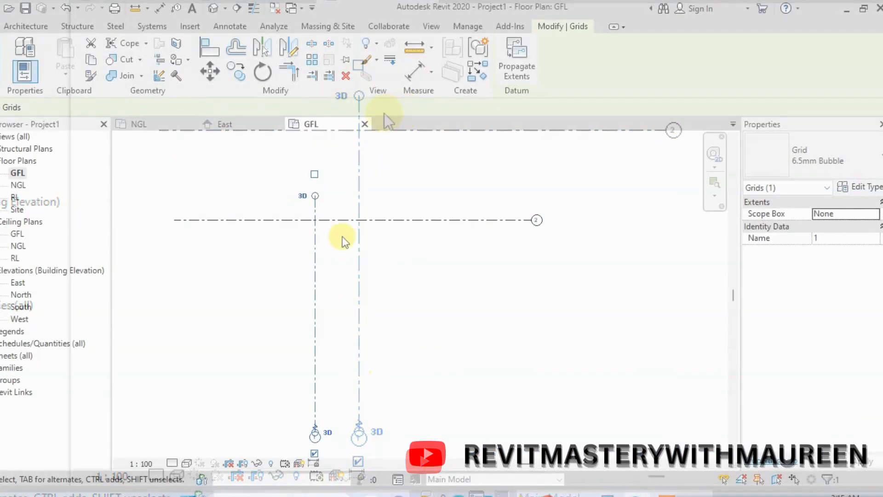
left_click(468, 171)
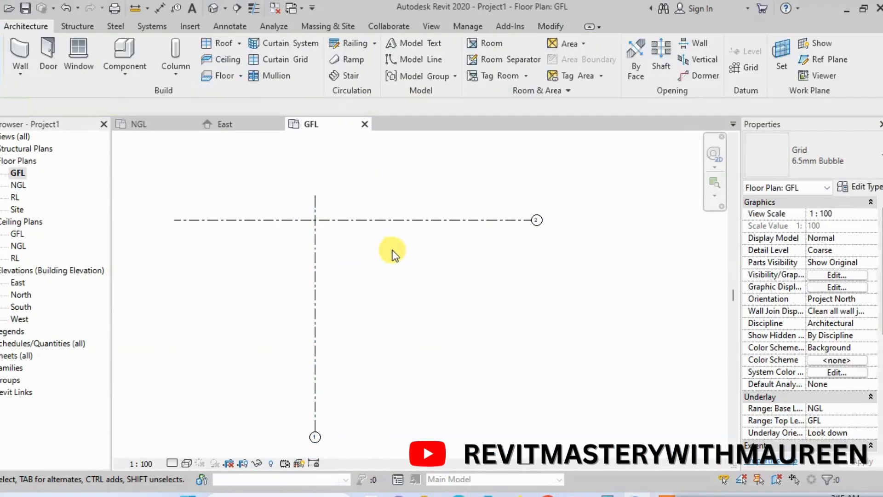
Enable Plan View Symbols End 1 (Default) in the 6.5mm Bubble grid type and deselect the grid
left_click(417, 219)
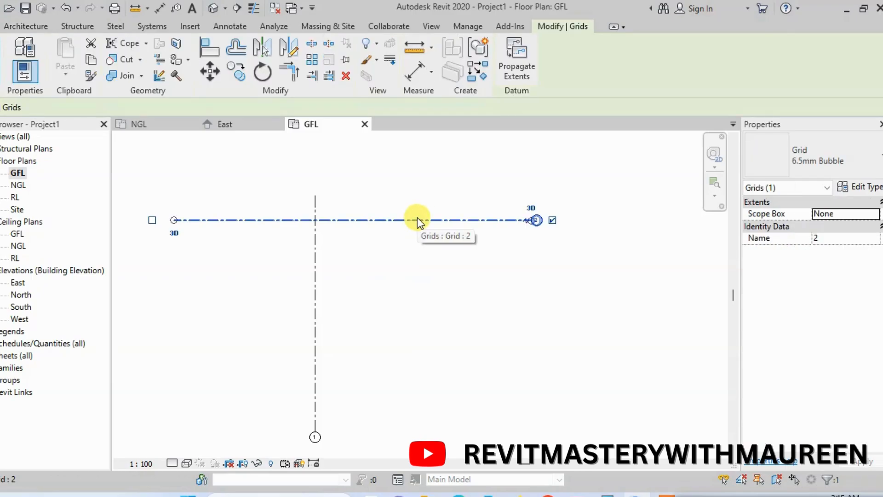
left_click(856, 189)
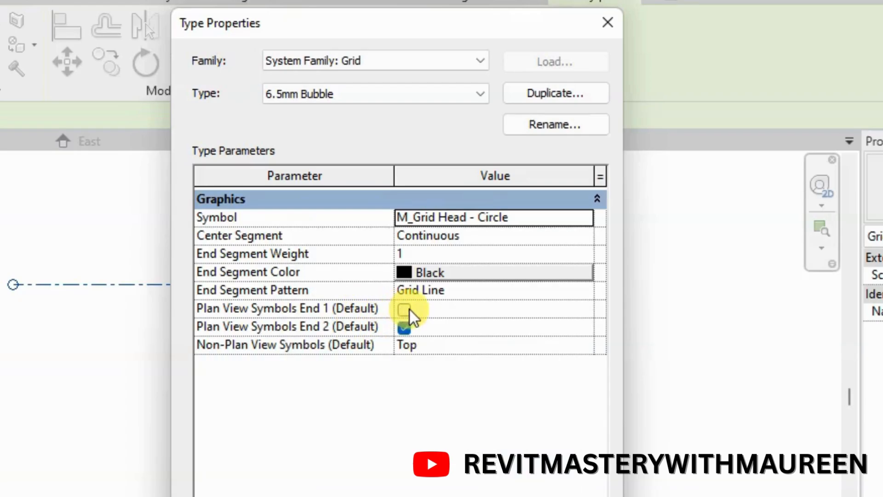
left_click(405, 310)
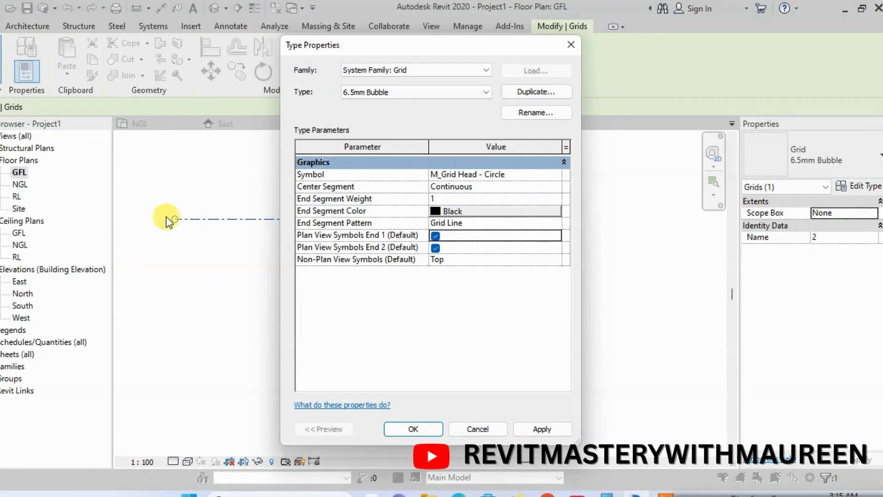
left_click(539, 429)
left_click(416, 429)
left_click(269, 244)
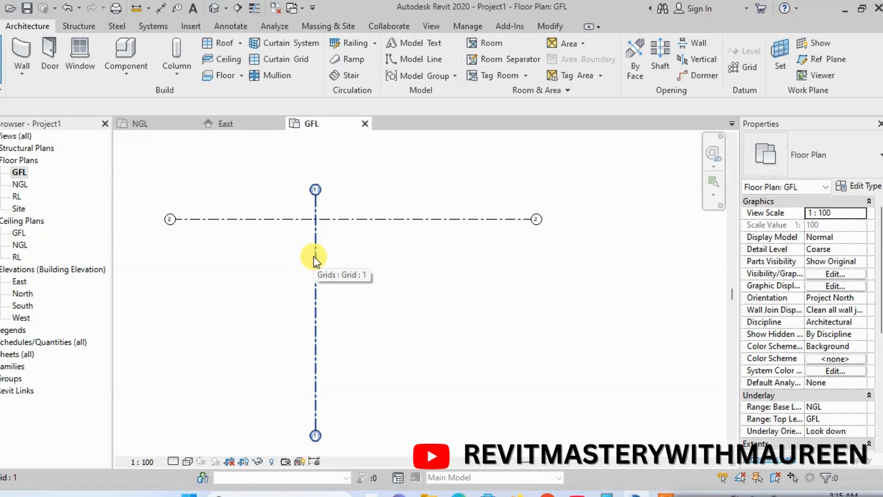
Rename the vertical grid as ab in its upper bubble
left_click(308, 274)
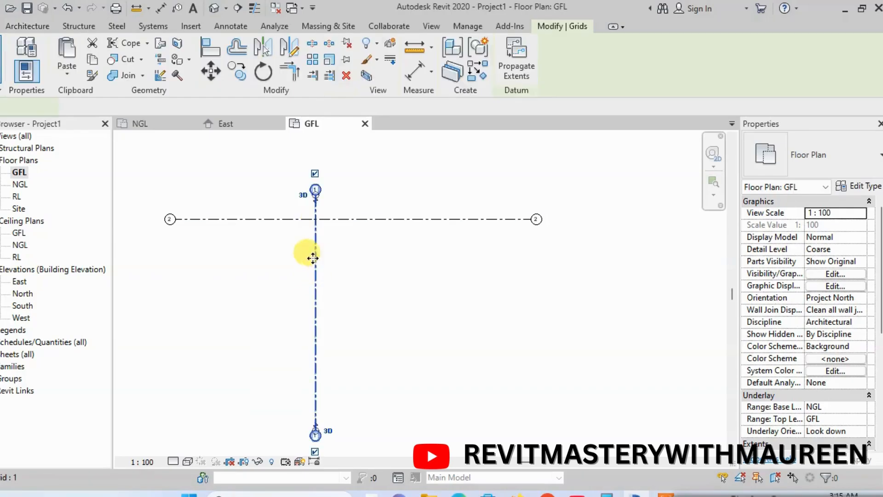
scroll(307, 177, "up", 5)
scroll(307, 177, "up", 2)
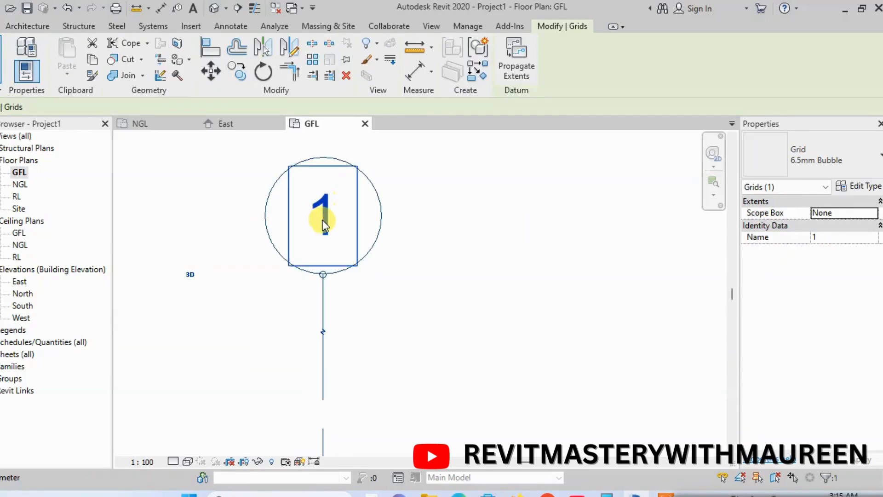
left_click(325, 217)
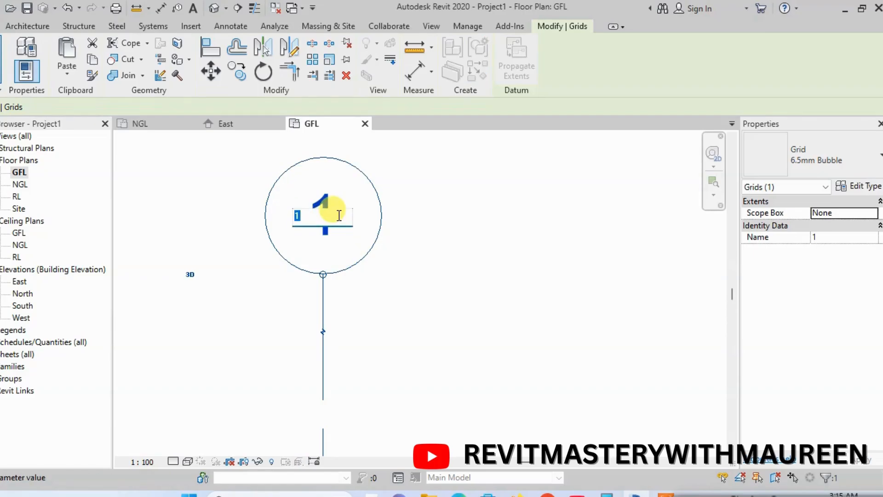
type("ab")
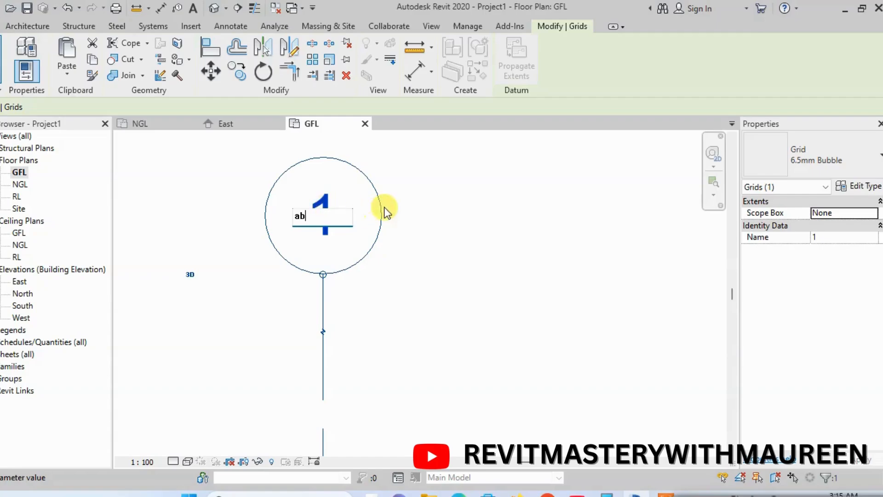
left_click(410, 197)
scroll(321, 210, "down", 2)
scroll(321, 209, "down", 6)
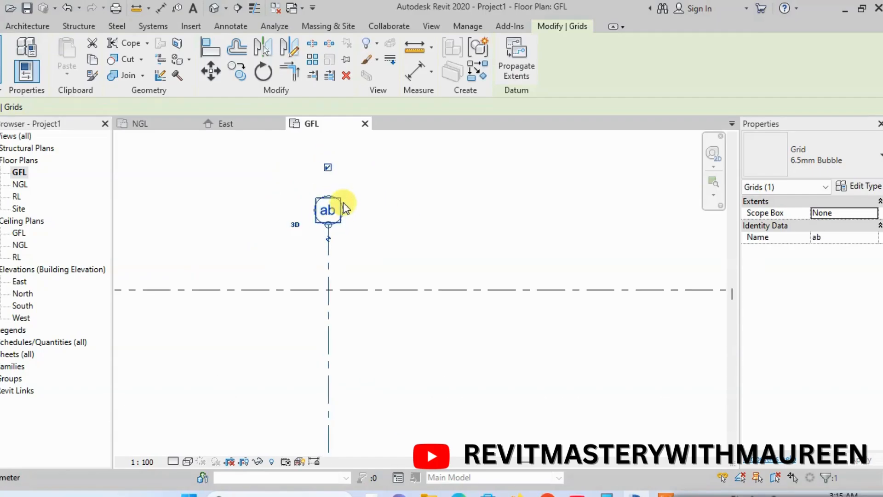
Rename the horizontal grid as 17 in its right-end bubble and deselect it
scroll(594, 241, "up", 2)
scroll(594, 242, "up", 3)
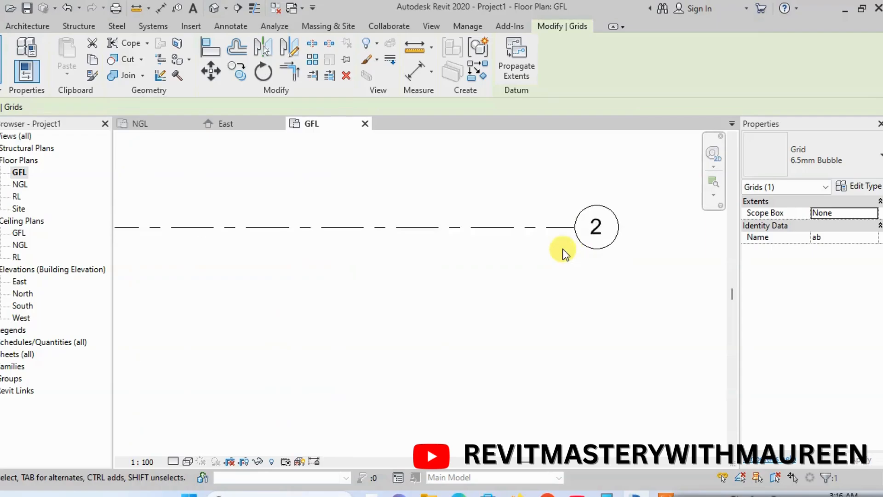
left_click(613, 209)
left_click(615, 212)
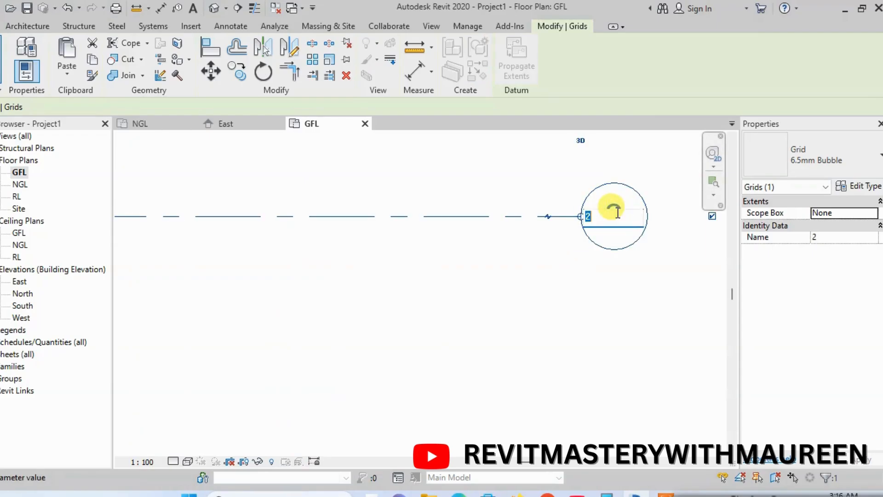
type("17")
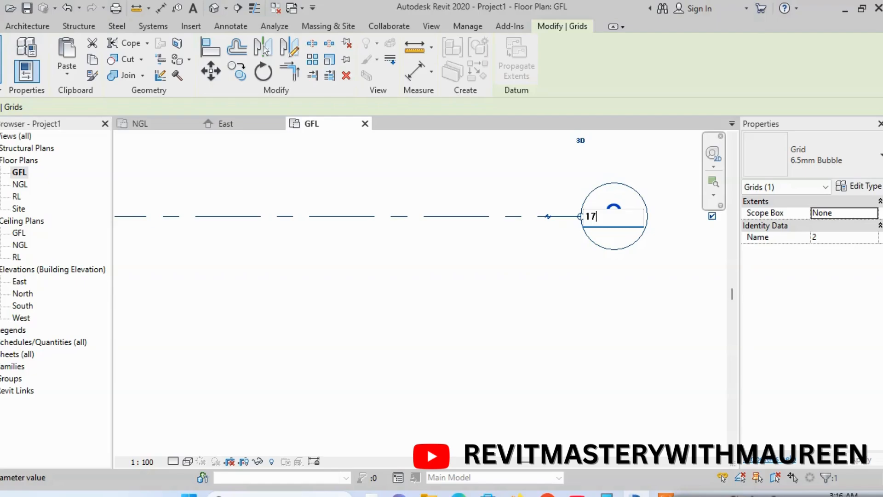
left_click(545, 313)
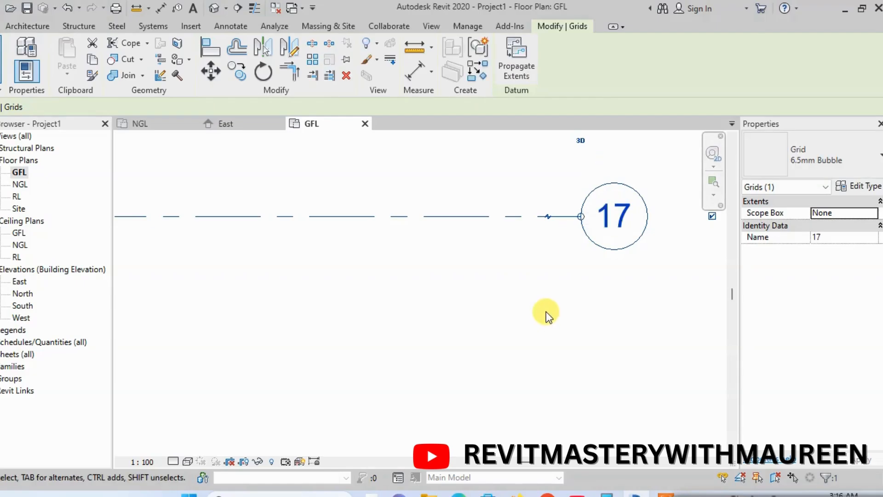
scroll(541, 233, "down", 3)
scroll(544, 231, "down", 3)
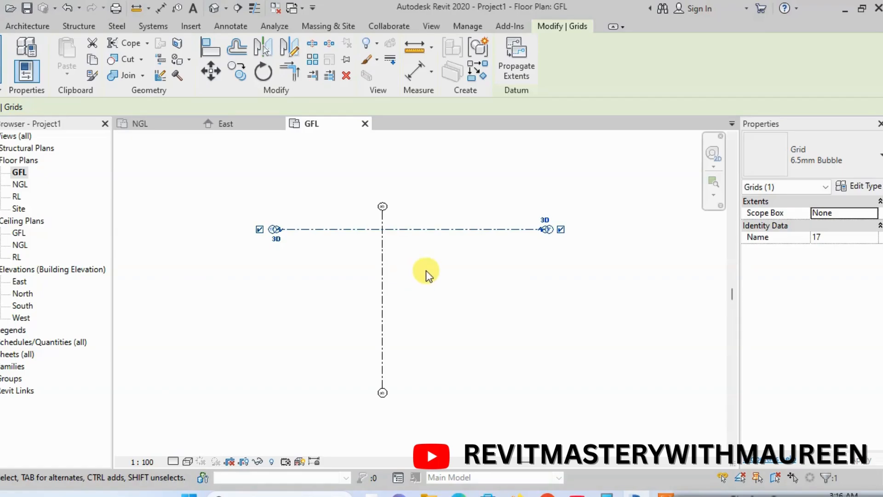
left_click(539, 264)
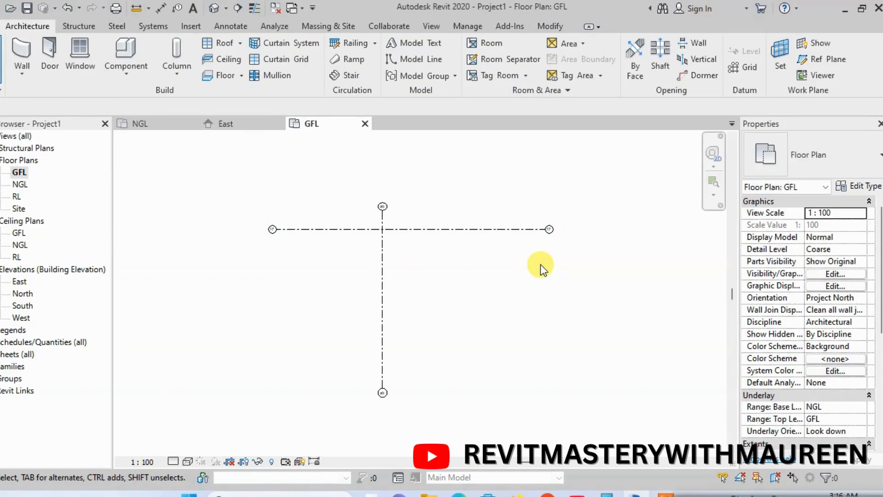
Select the horizontal grid and change its type to 6.5mm Bubble Custom Gap
left_click(511, 228)
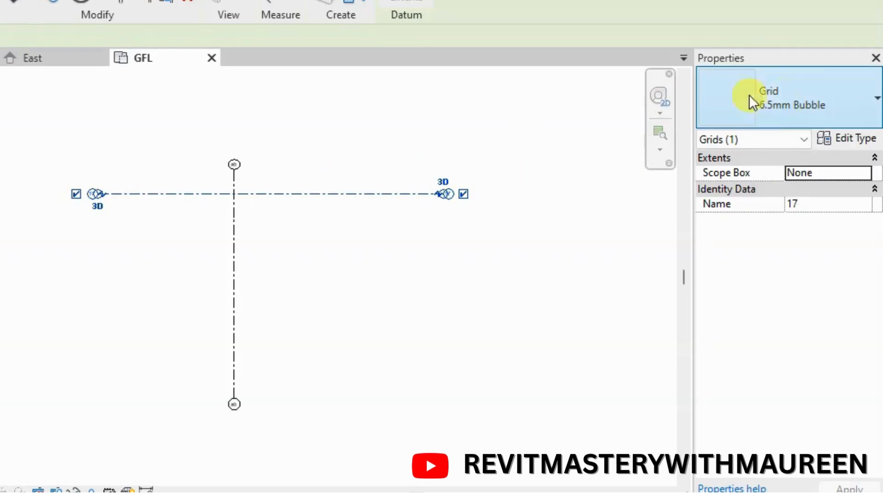
left_click(862, 112)
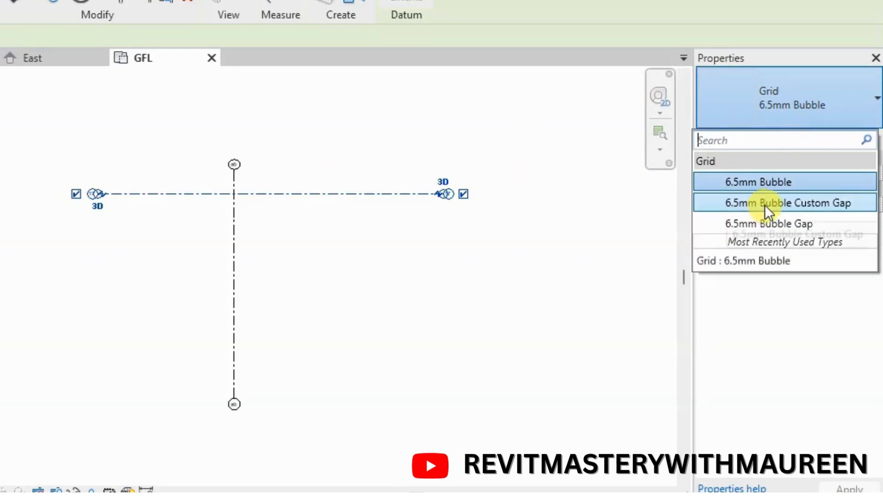
left_click(804, 203)
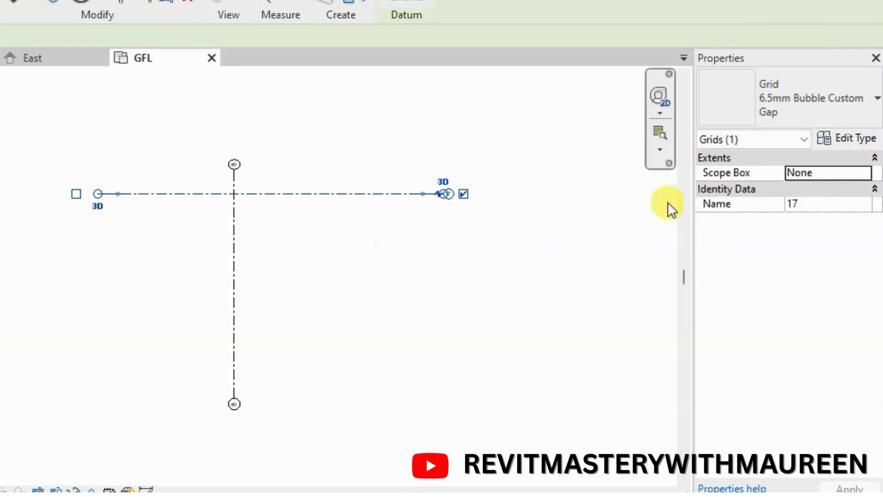
Change the horizontal grid's type to 6.5mm Bubble Gap and deselect it
left_click(873, 116)
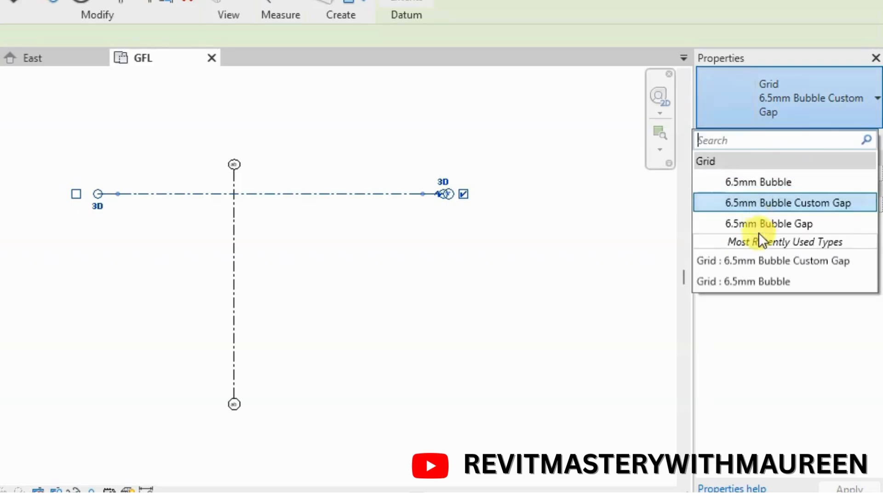
left_click(769, 223)
left_click(423, 239)
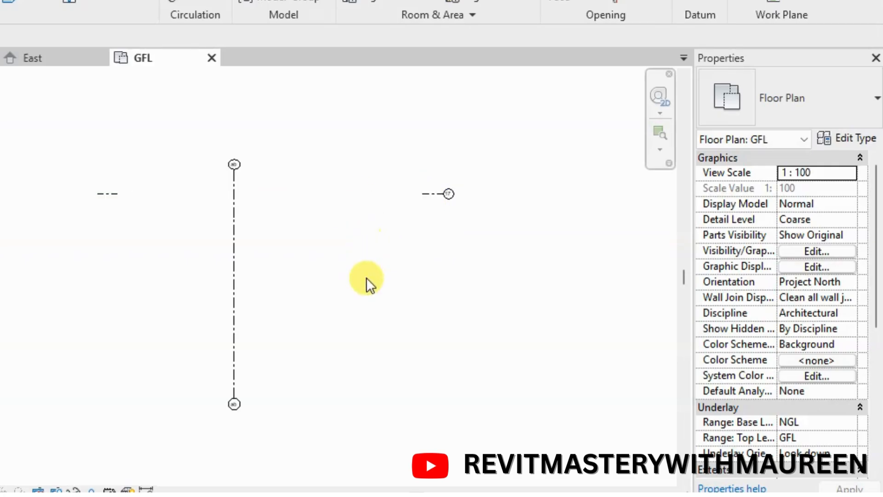
Change the type of horizontal grid 17 to 6.5mm Bubble Custom Gap and deselect it
left_click(854, 115)
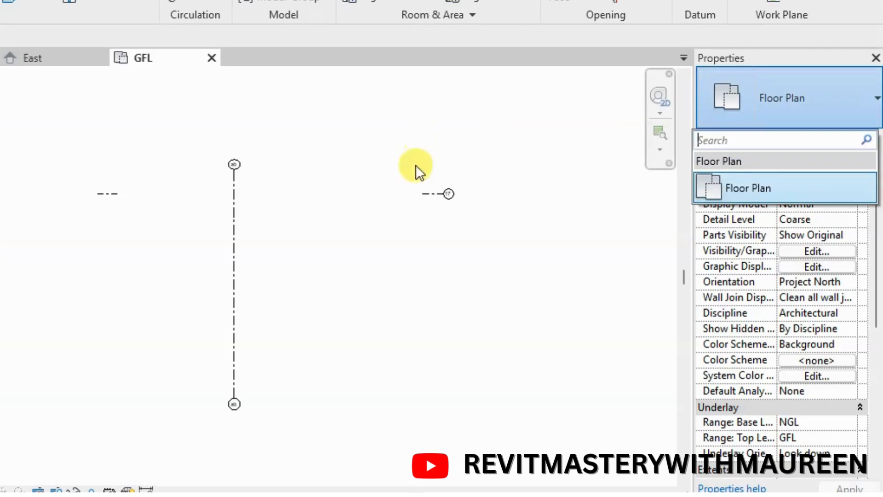
left_click(436, 197)
left_click(427, 199)
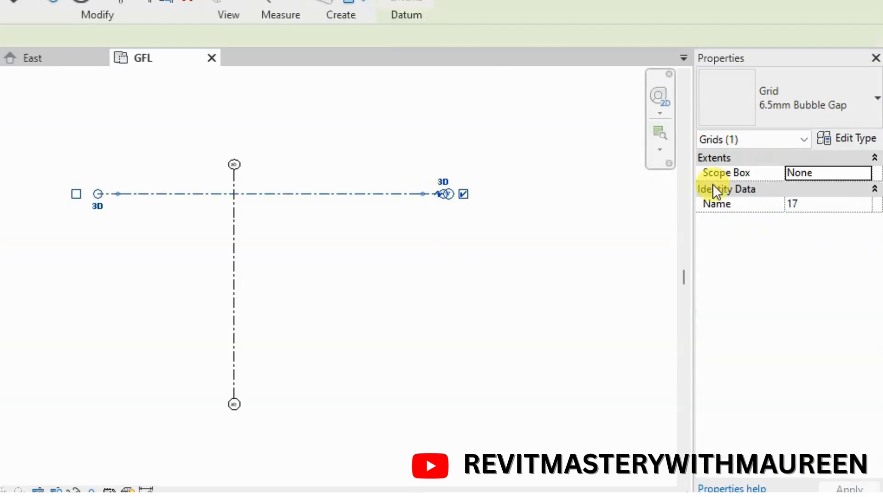
left_click(861, 118)
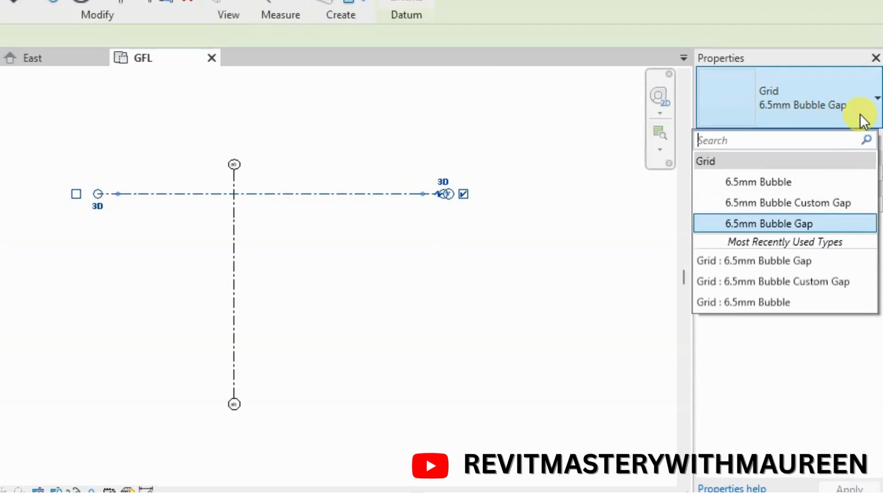
left_click(806, 201)
left_click(326, 253)
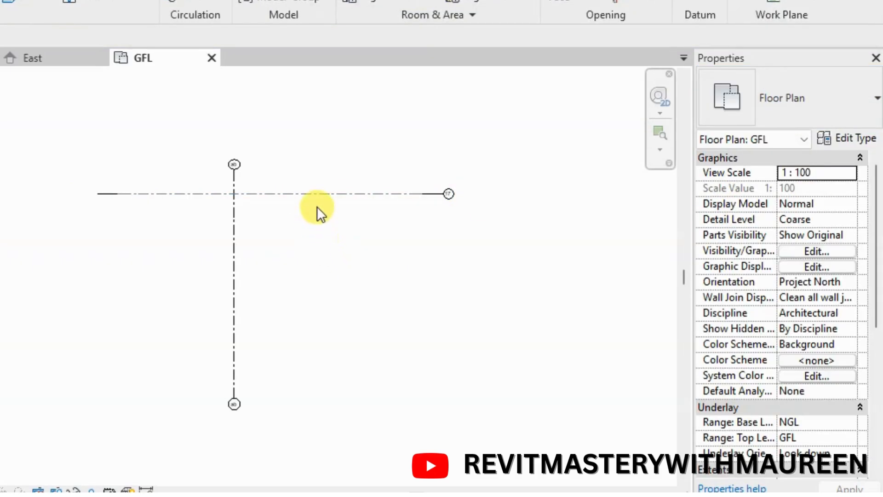
Set the type of horizontal grid 17 to 6.5mm Bubble and deselect it
left_click(378, 193)
left_click(826, 115)
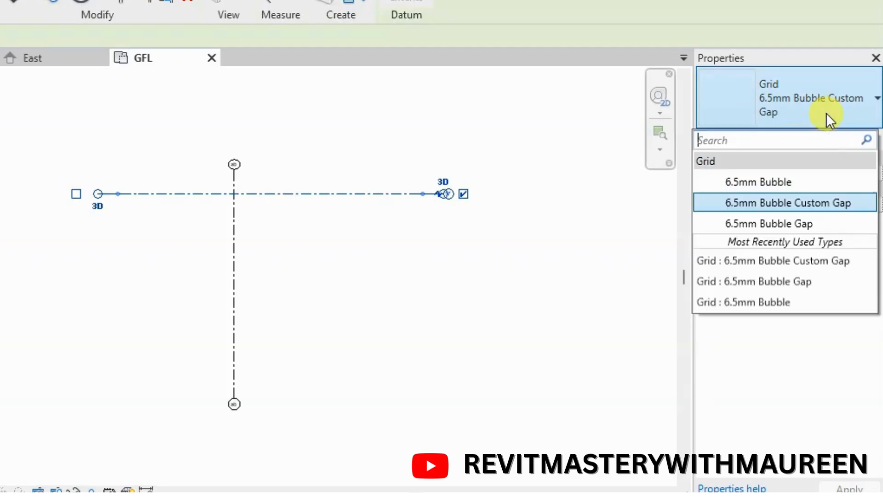
left_click(804, 182)
left_click(426, 267)
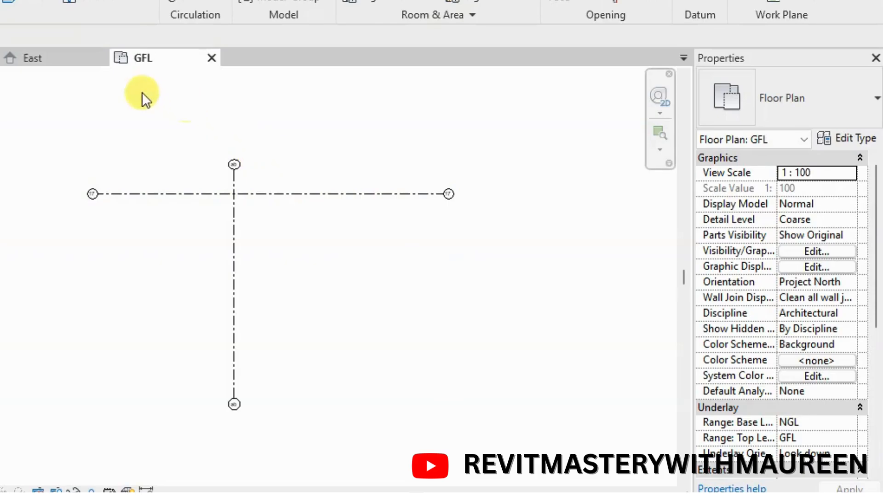
Draw four vertical grids right of grid ab, the first 4000 mm from it and the last about 5389 mm from its neighbour
left_click(789, 49)
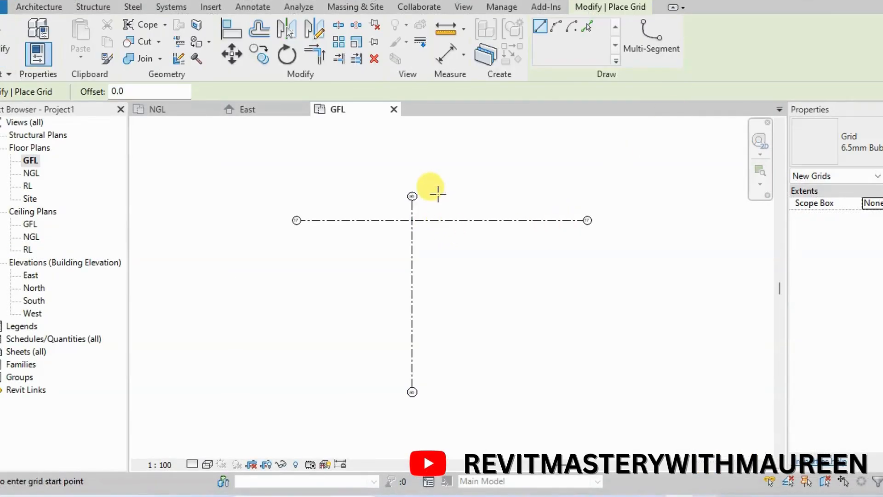
left_click(437, 196)
left_click(438, 400)
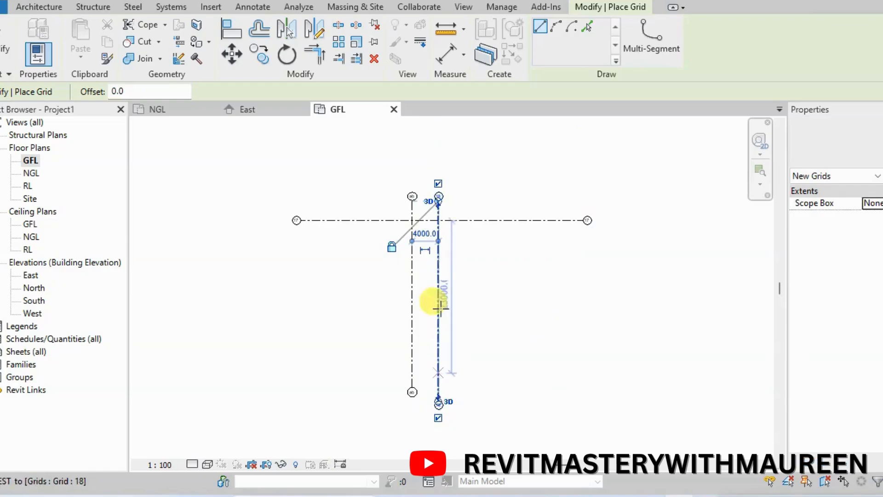
left_click(471, 197)
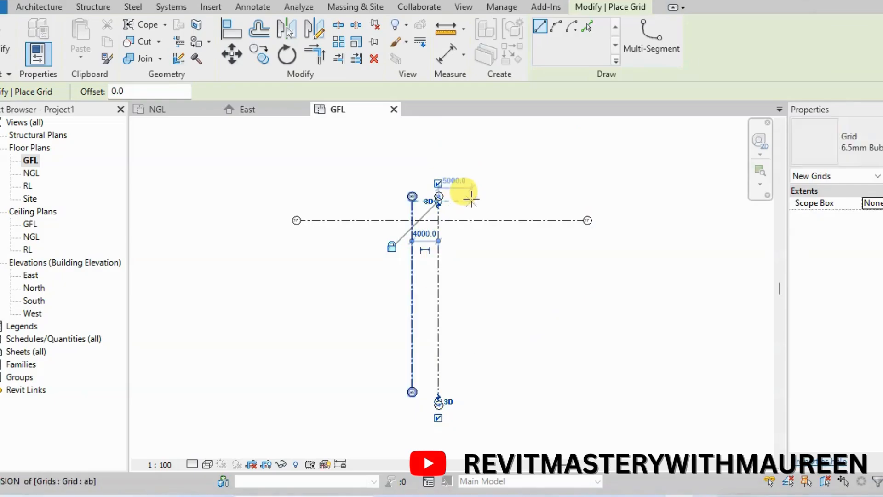
left_click(466, 391)
left_click(505, 200)
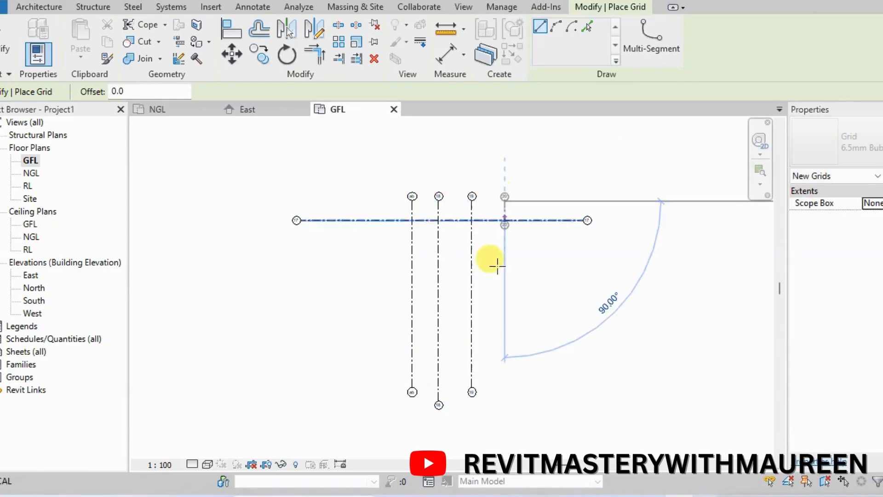
left_click(535, 191)
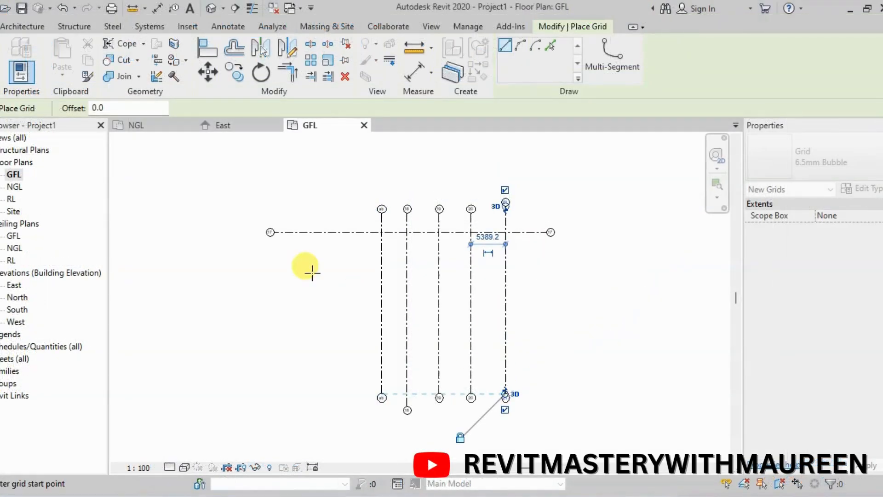
Draw four horizontal grids below grid 17, spaced successively 5000, 6000, 7000 and about 7271 mm apart
left_click(270, 264)
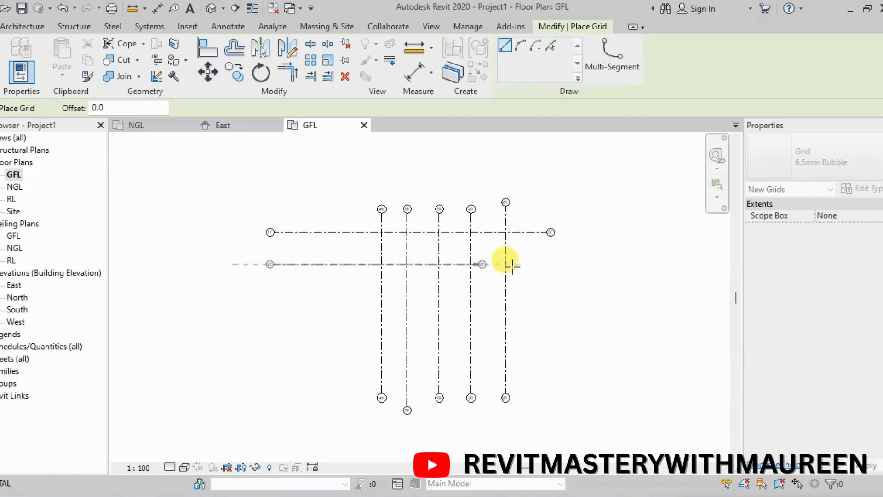
left_click(554, 264)
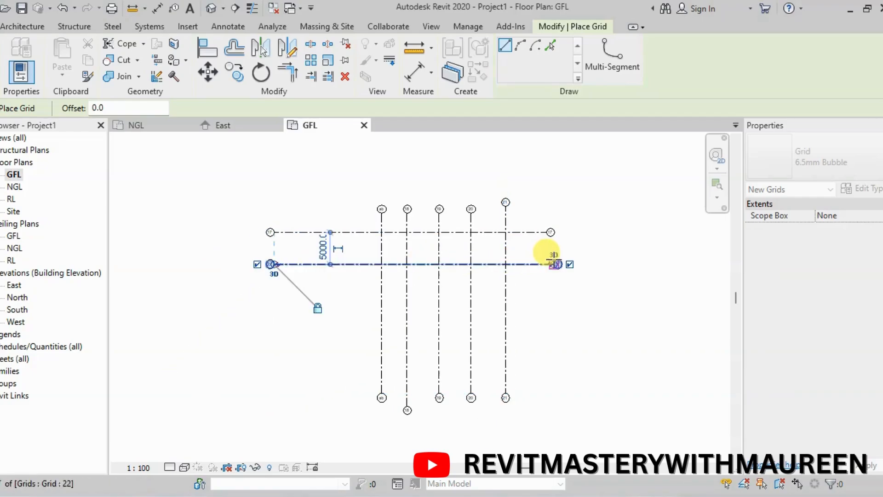
left_click(270, 302)
left_click(558, 301)
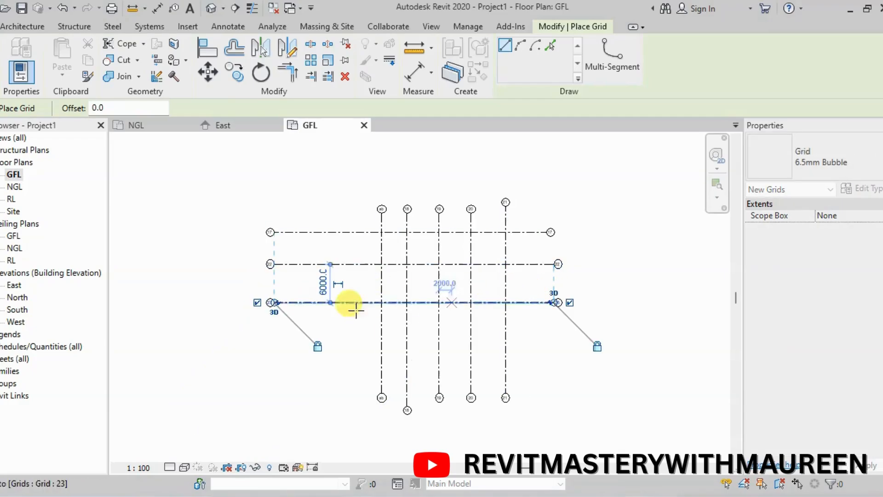
left_click(270, 347)
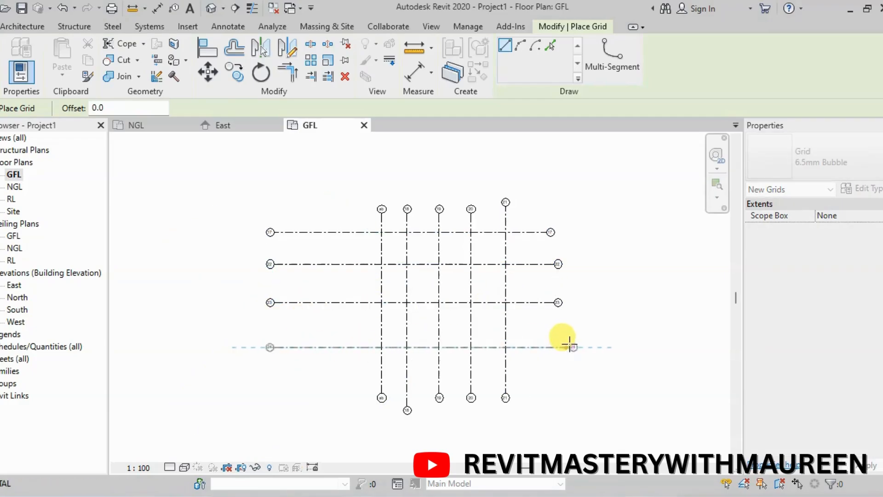
left_click(557, 346)
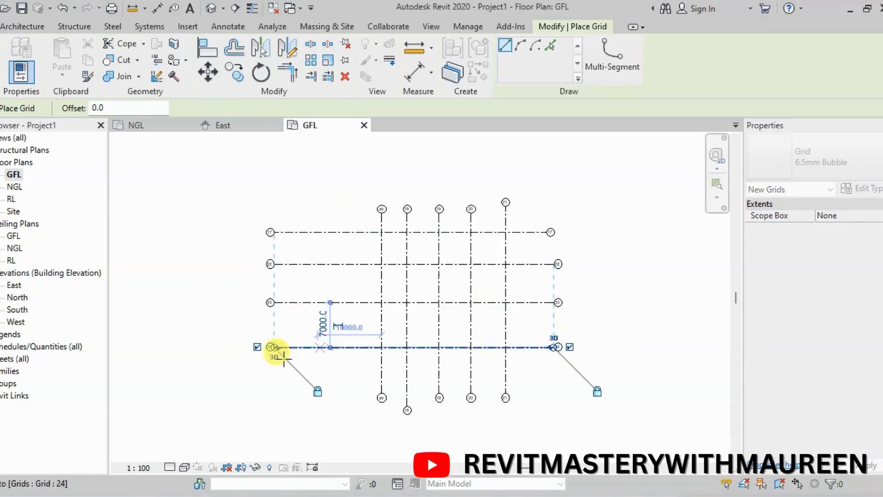
left_click(274, 396)
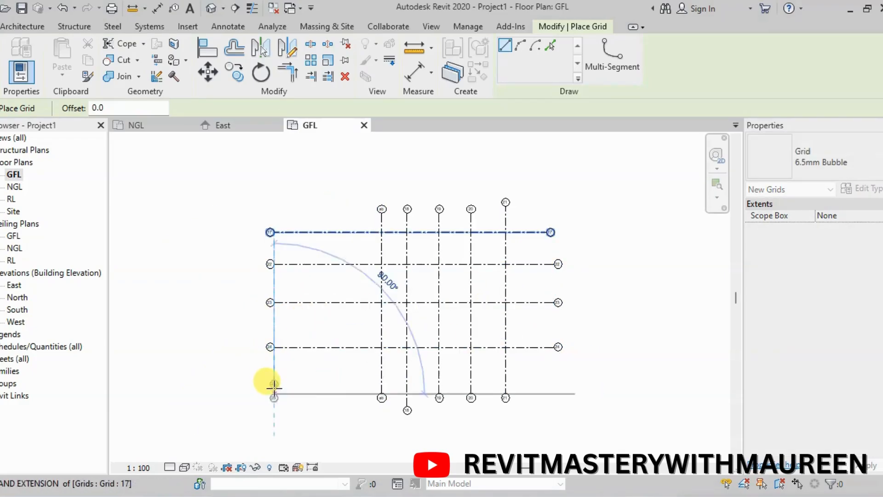
left_click(562, 393)
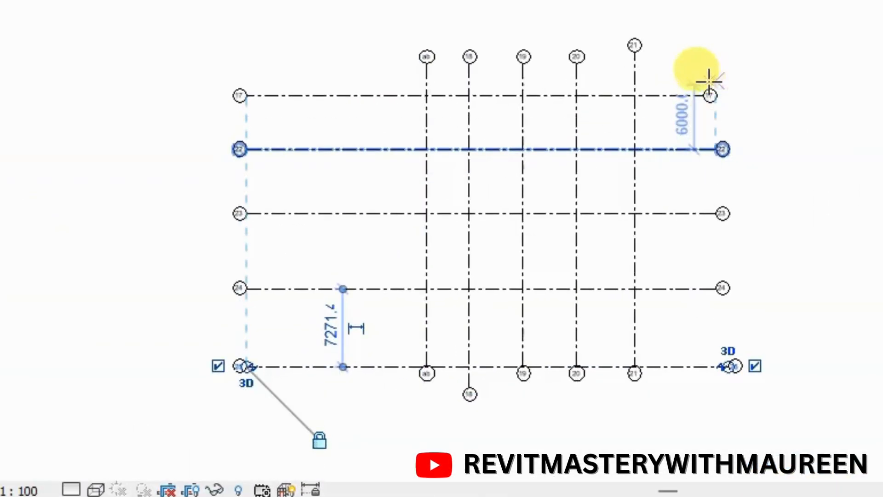
Draw two vertical grids left of grid ab across all horizontal grids, spaced 6000 mm from each other
scroll(389, 90, "up", 2)
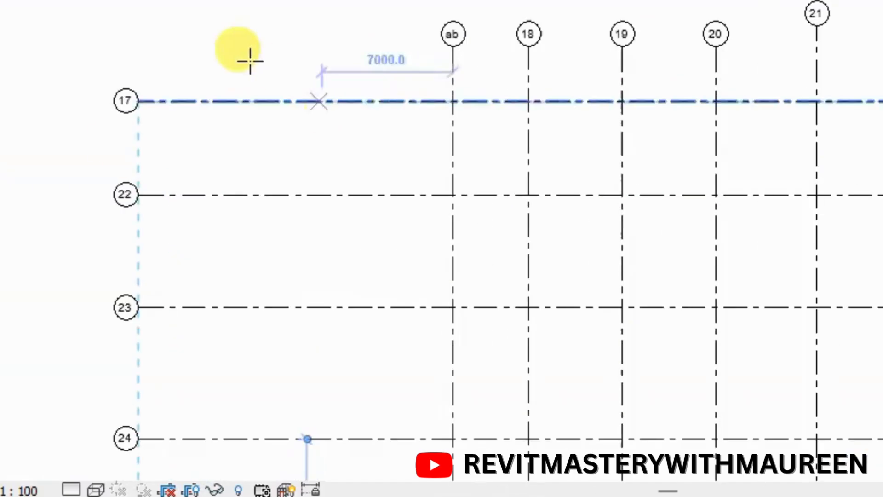
scroll(201, 79, "down", 2)
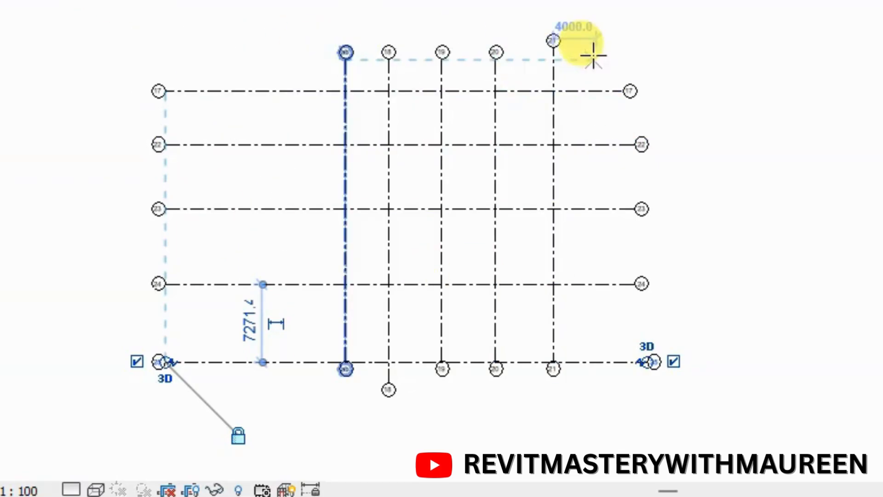
left_click(284, 48)
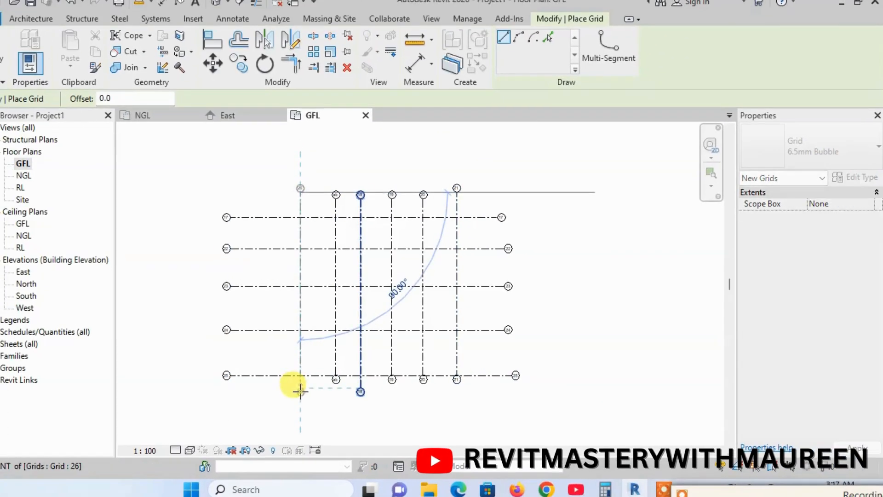
left_click(300, 390)
left_click(263, 188)
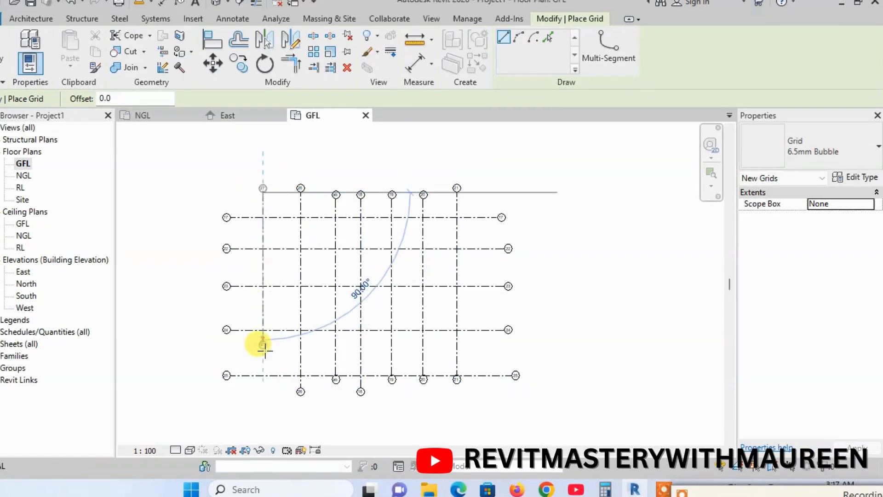
left_click(262, 381)
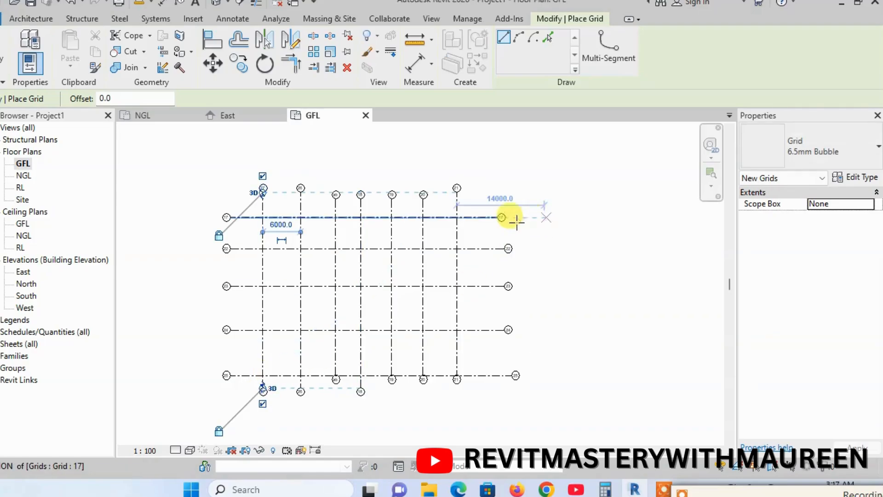
Draw one more vertical grid to the right of grid 21 and end grid placement
scroll(407, 216, "up", 2)
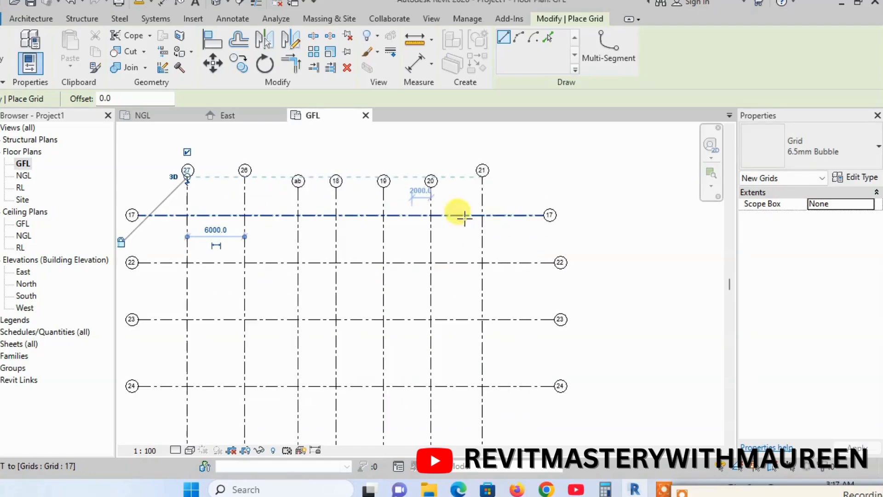
left_click(533, 173)
scroll(533, 172, "down", 3)
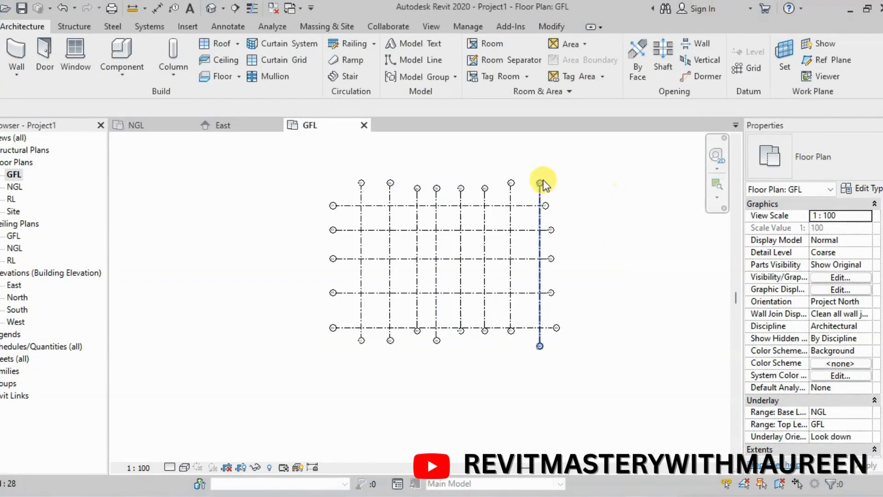
Select horizontal grids 17, 22 and 23 in turn to check the spacing to their neighbours, and clear the selection
scroll(540, 183, "up", 1)
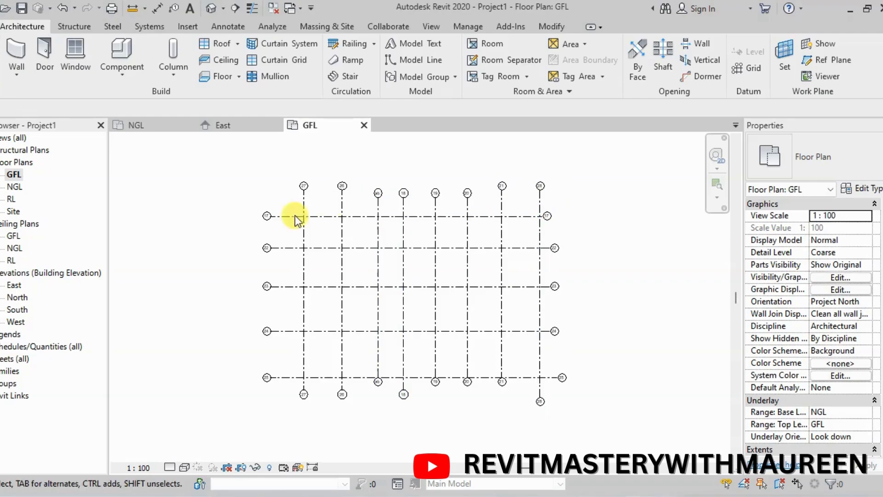
scroll(420, 228, "up", 2)
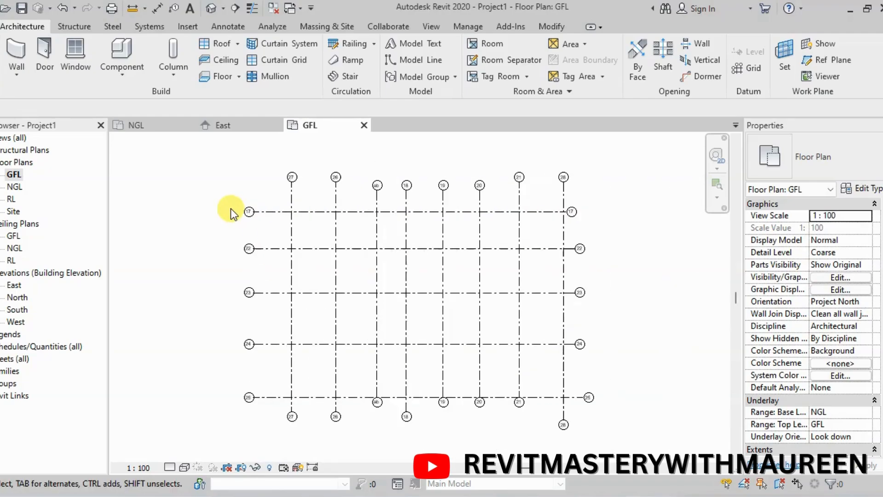
scroll(291, 213, "up", 1)
left_click(292, 215)
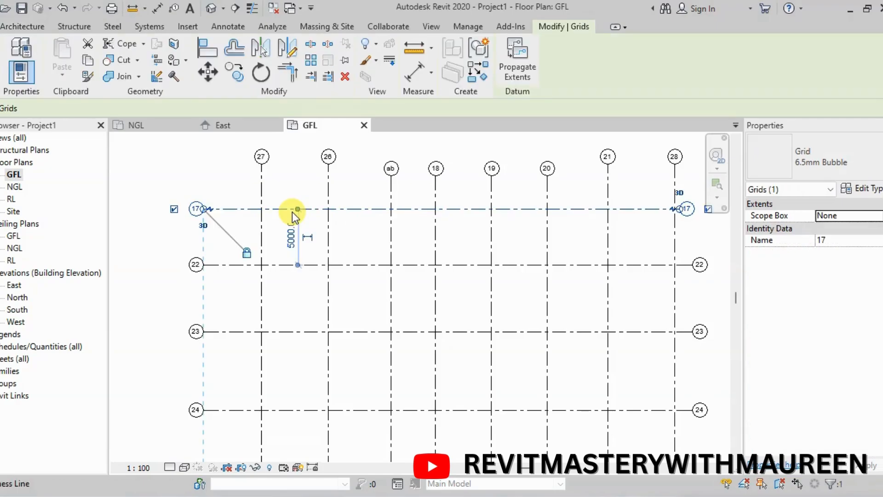
left_click(350, 266)
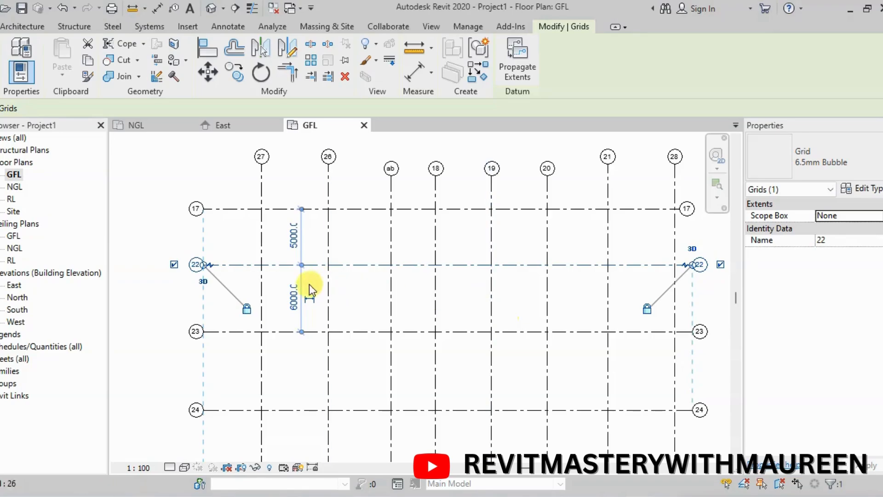
scroll(292, 269, "down", 1)
scroll(327, 348, "up", 1)
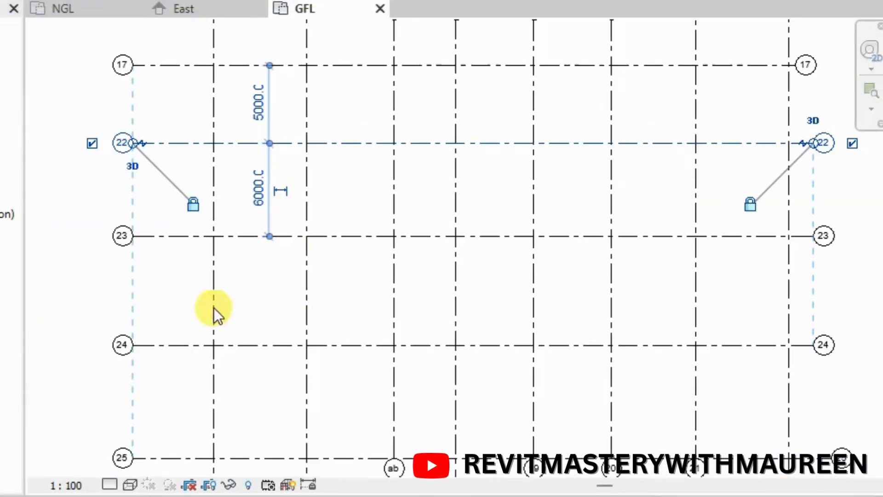
left_click(351, 236)
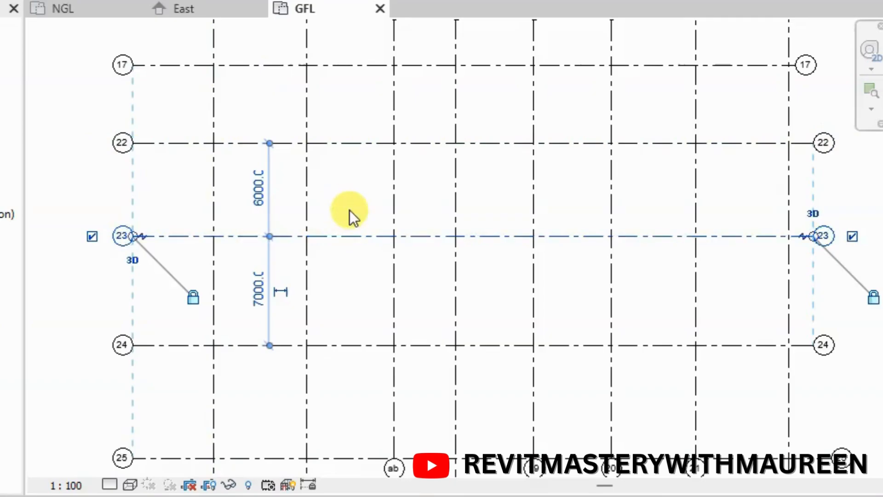
scroll(350, 209, "down", 1)
left_click(154, 98)
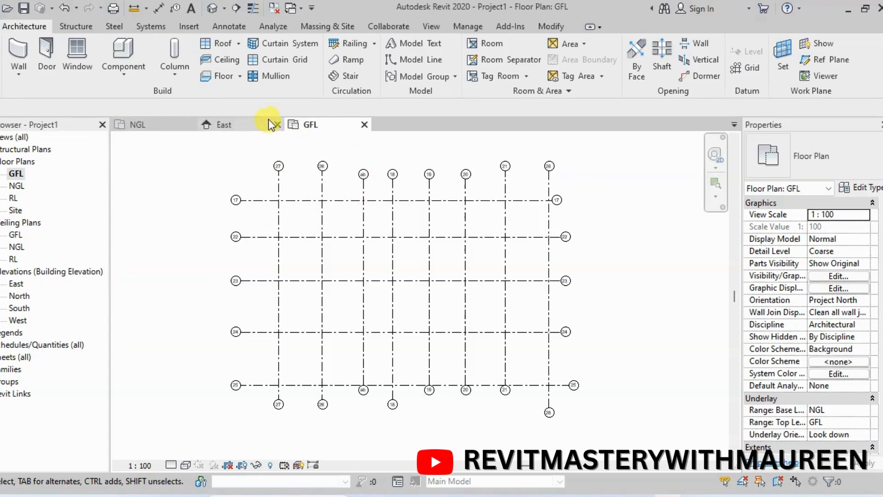
Check the East elevation and the NGL plan, and return to the GFL floor plan
left_click(236, 128)
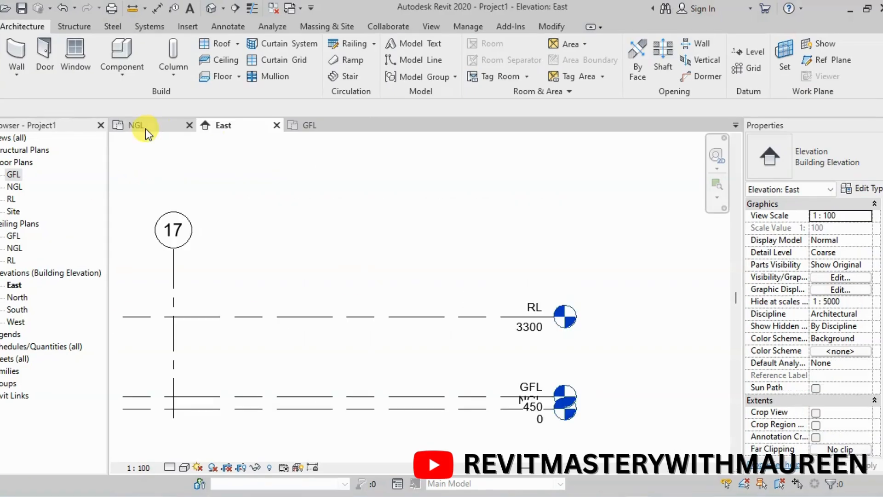
left_click(144, 129)
left_click(257, 126)
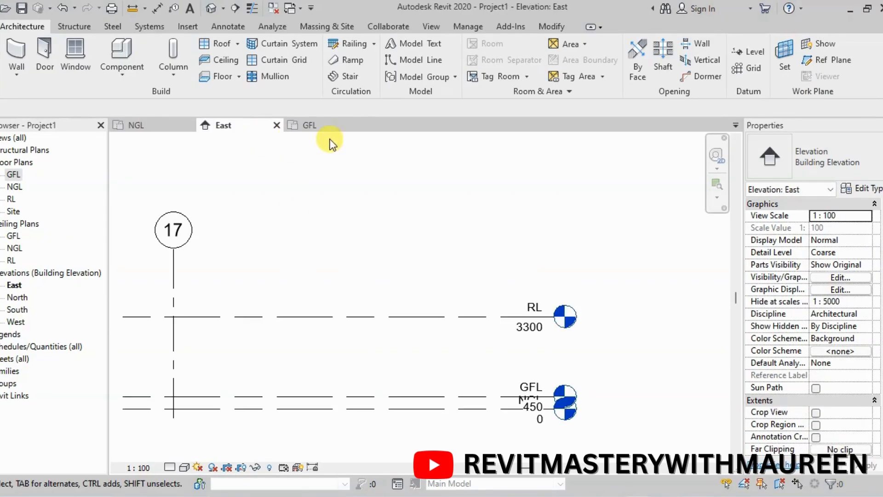
left_click(328, 125)
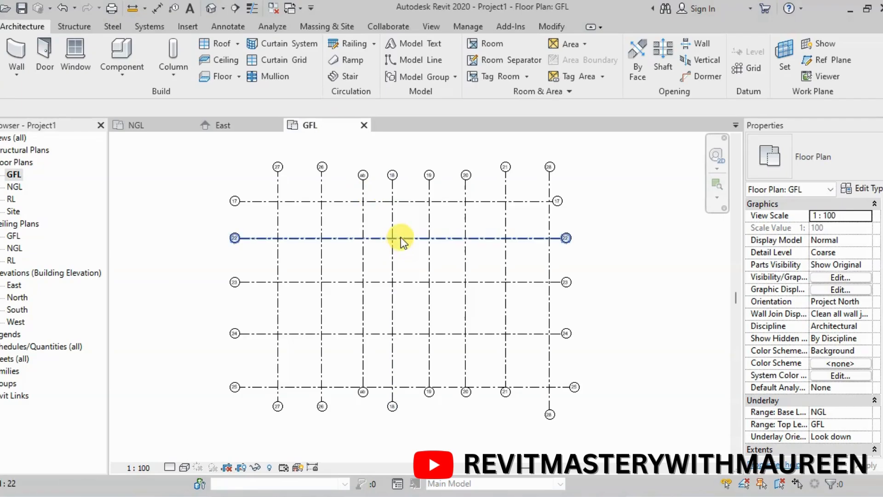
scroll(401, 236, "up", 2)
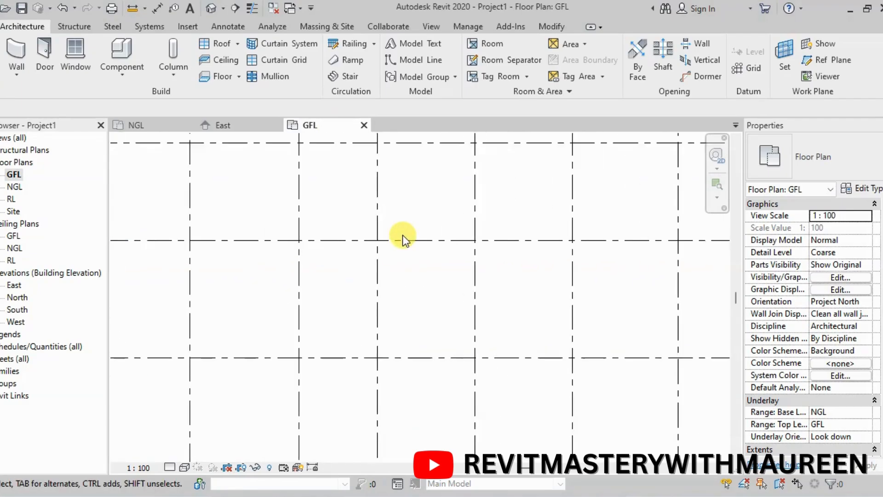
scroll(401, 235, "down", 4)
scroll(418, 232, "up", 6)
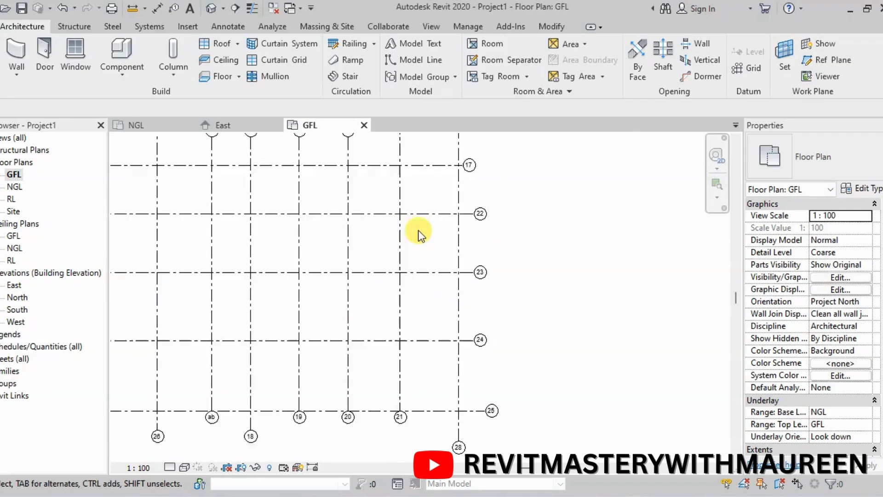
scroll(418, 232, "down", 5)
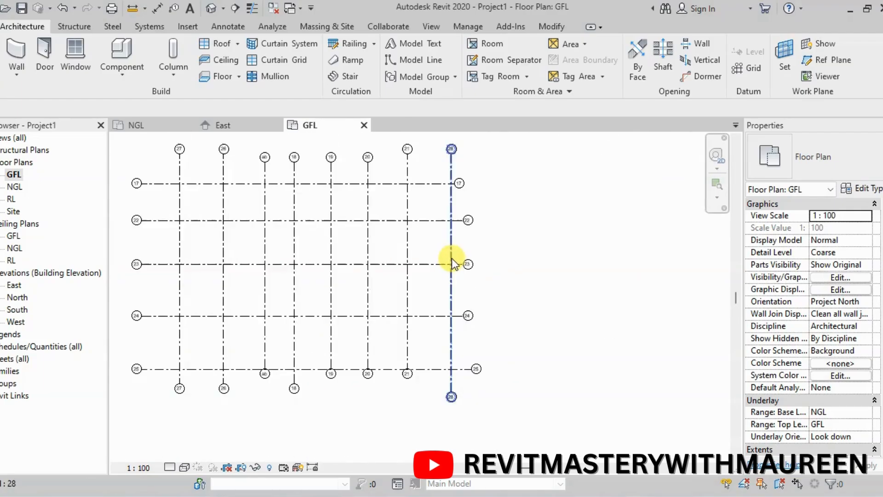
scroll(279, 235, "up", 2)
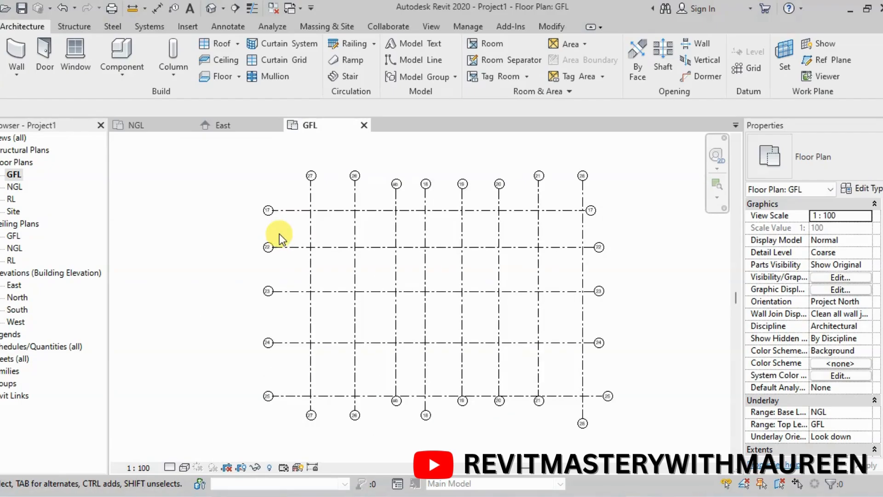